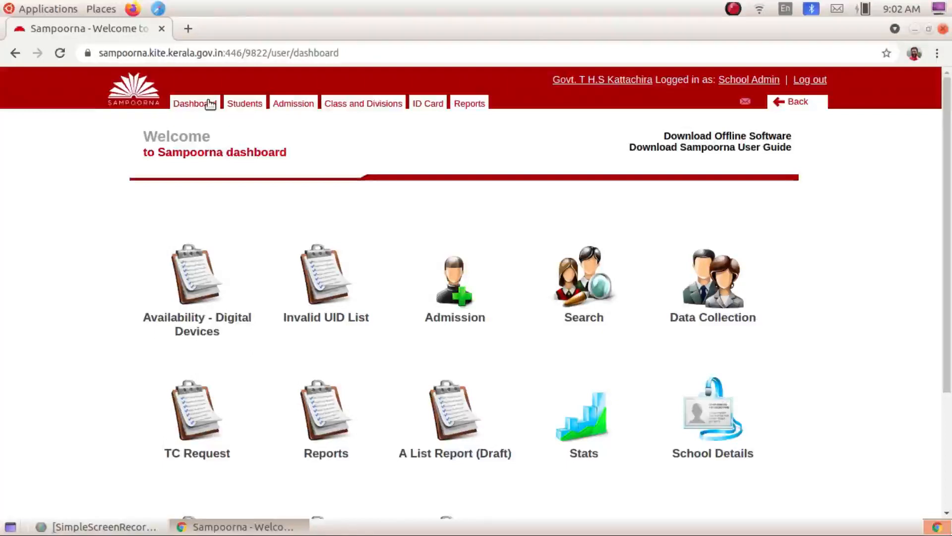
Step: Open the Students Details custom report and export it as a spreadsheet file
click(465, 104)
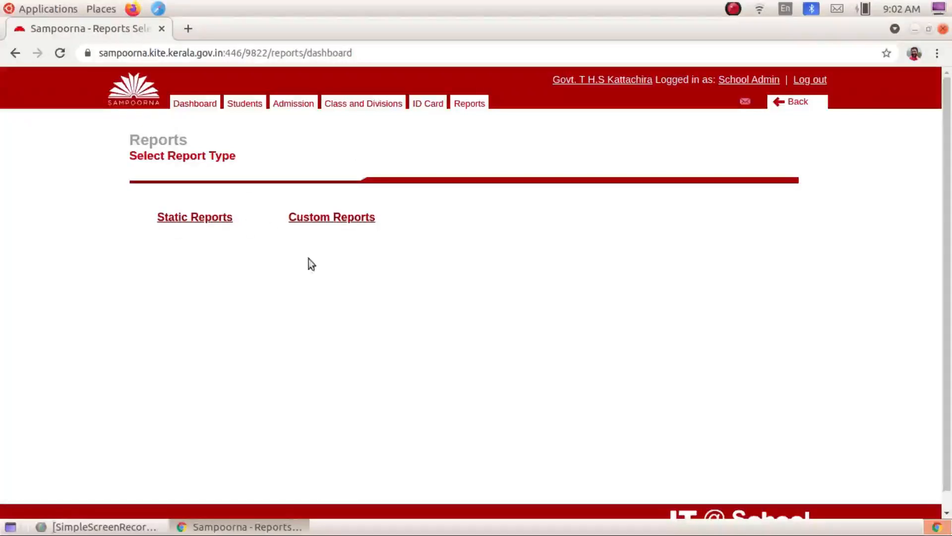
click(329, 218)
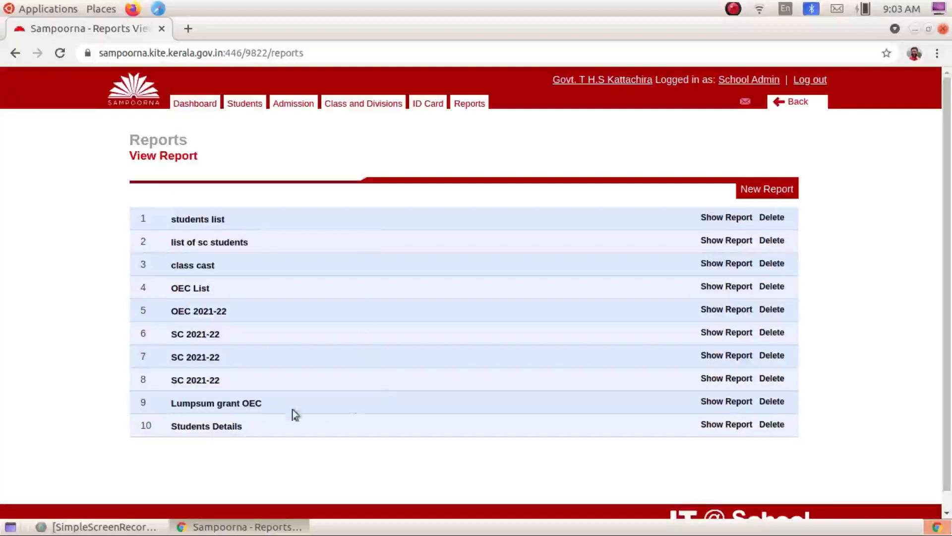
click(208, 427)
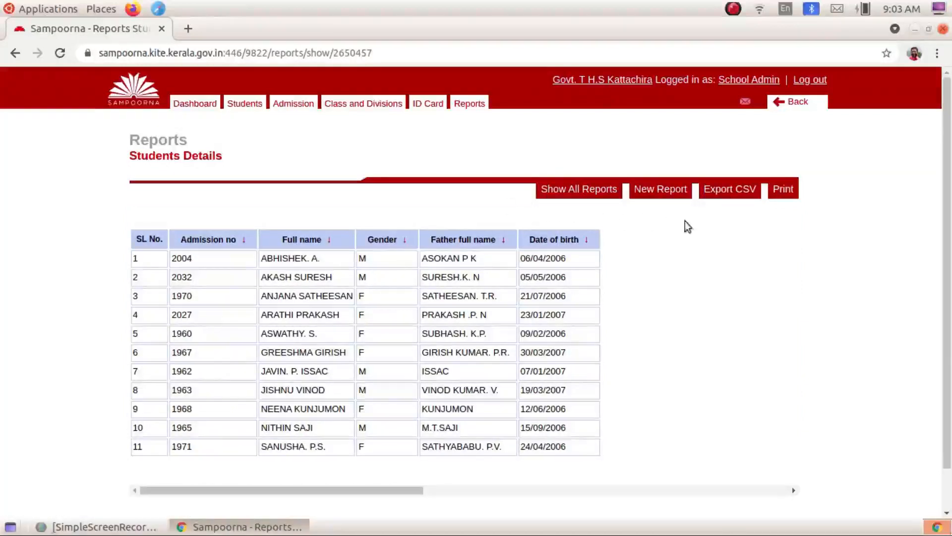
click(737, 196)
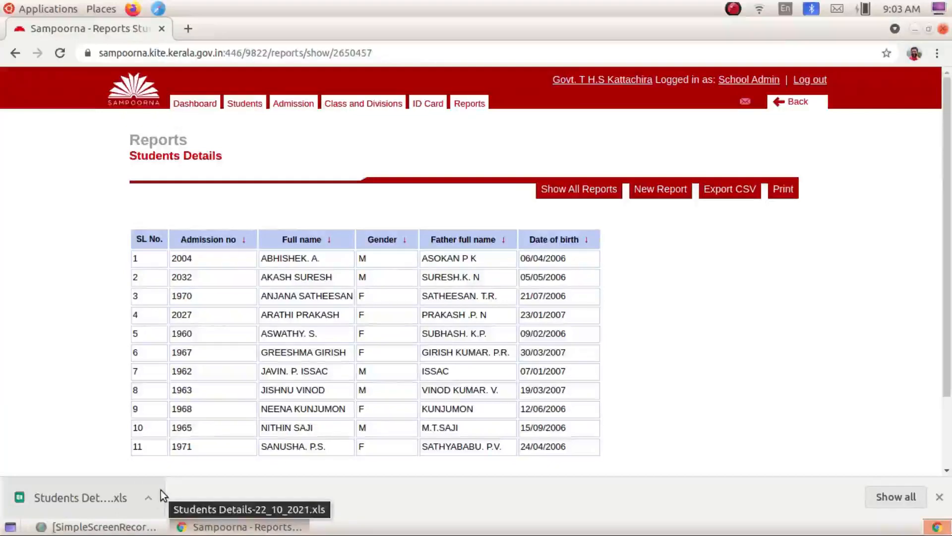
Step: Open the exported file Students Details-22_10_2021.xls and check that it is in the Downloads folder
click(141, 504)
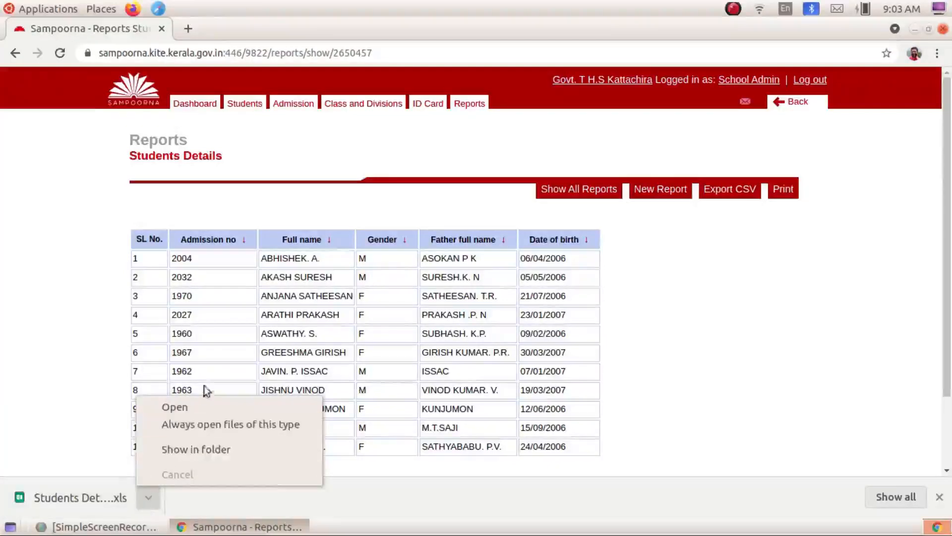
click(205, 406)
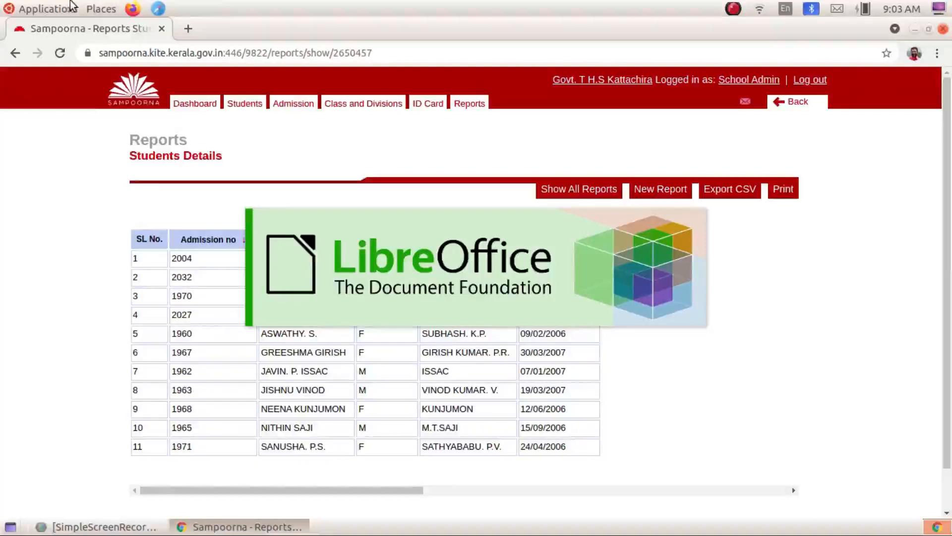
click(102, 9)
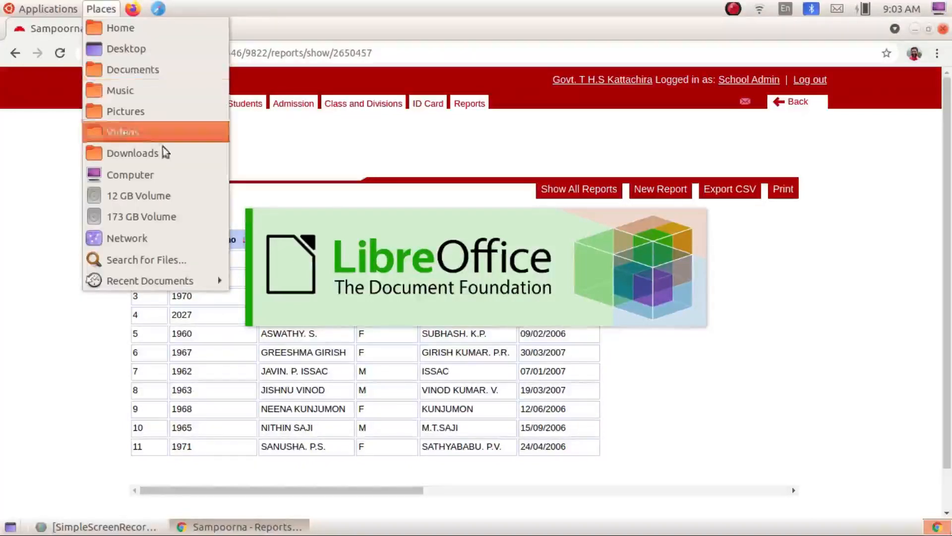
click(177, 157)
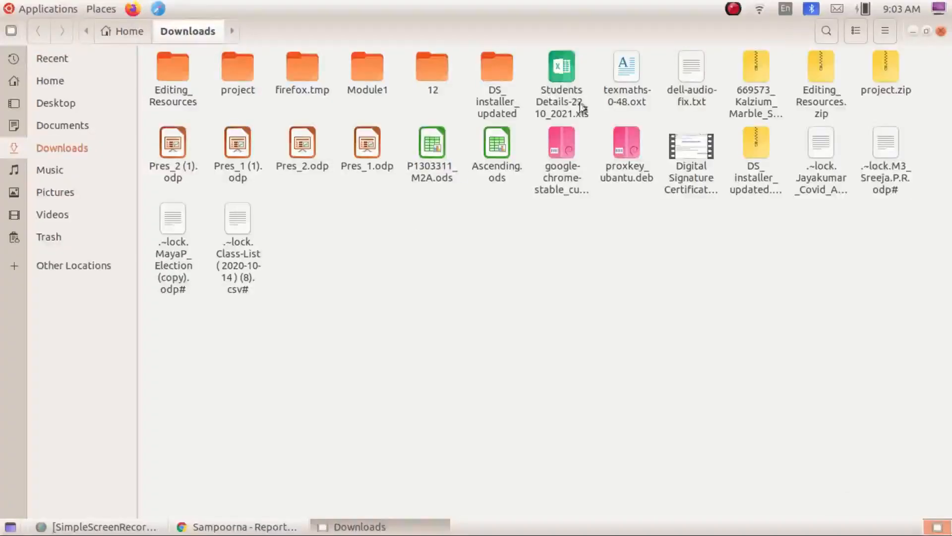
click(911, 32)
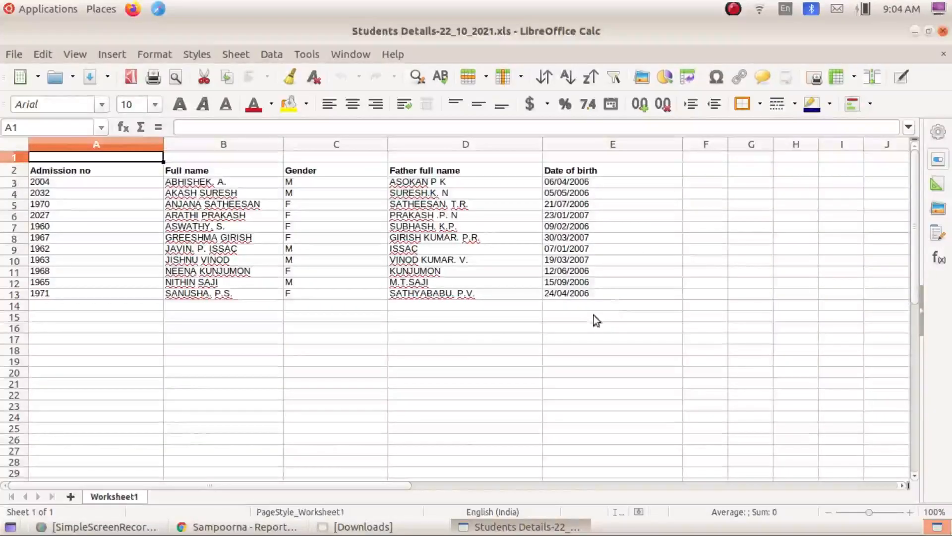
Step: Delete the empty row 1 above the column headings in the student sheet
click(624, 127)
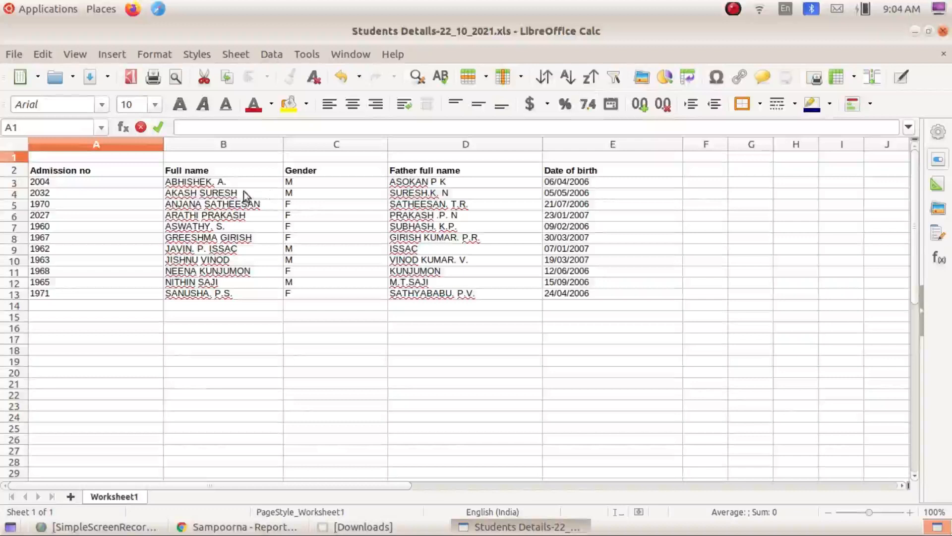
click(65, 215)
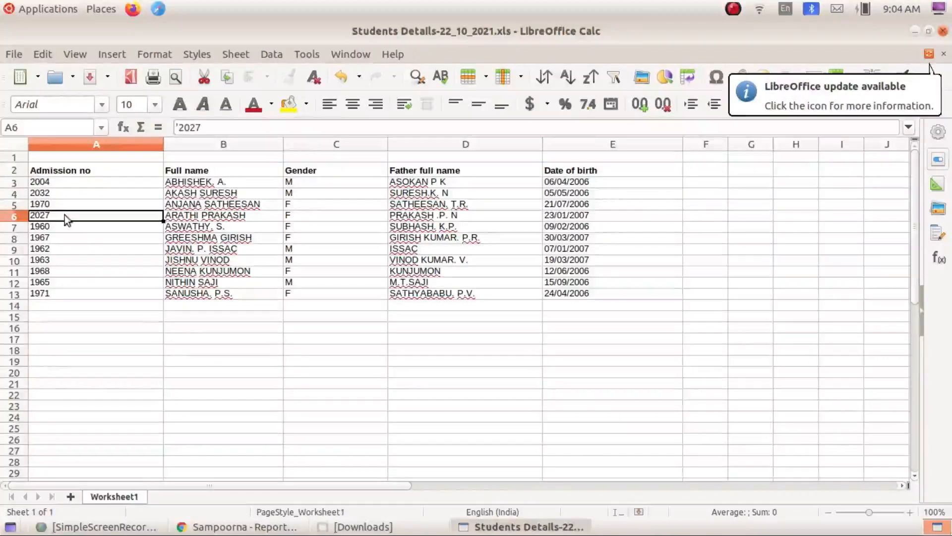
click(24, 158)
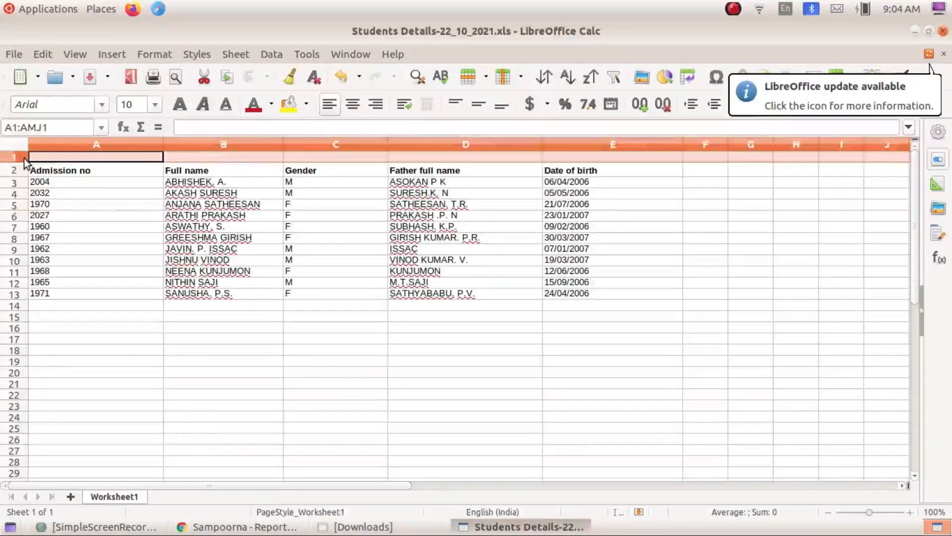
right_click(24, 158)
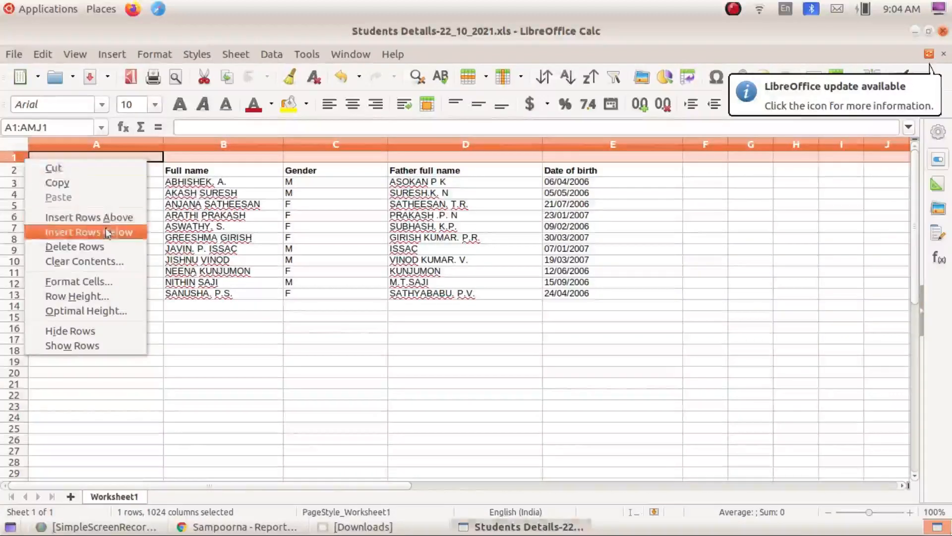
click(106, 246)
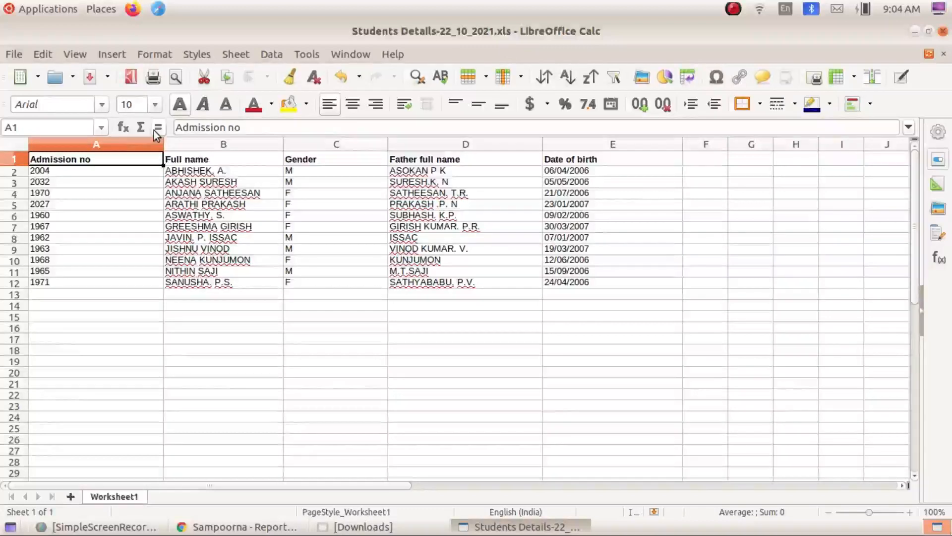
Step: Save the spreadsheet in Downloads as Students Details-22_10_2021 in ODF Spreadsheet (.ods) format
click(13, 54)
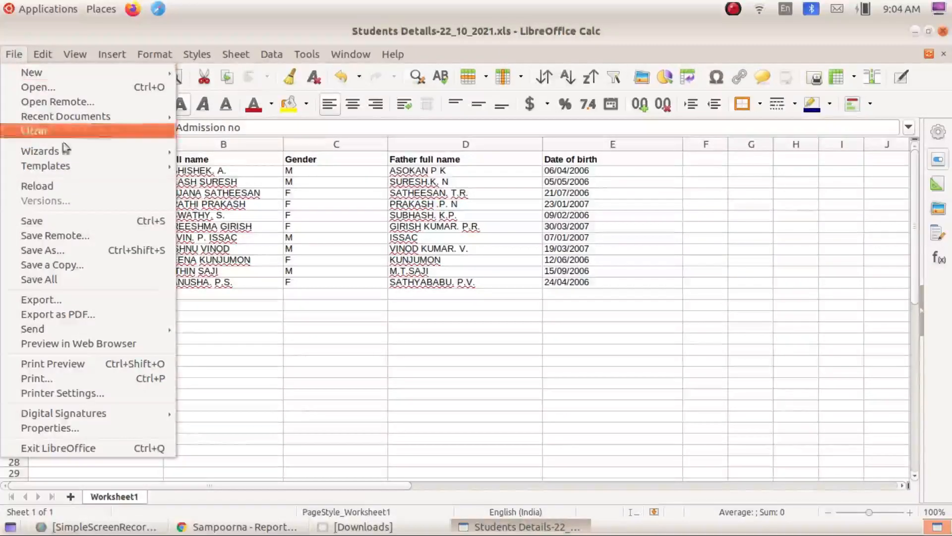
click(85, 249)
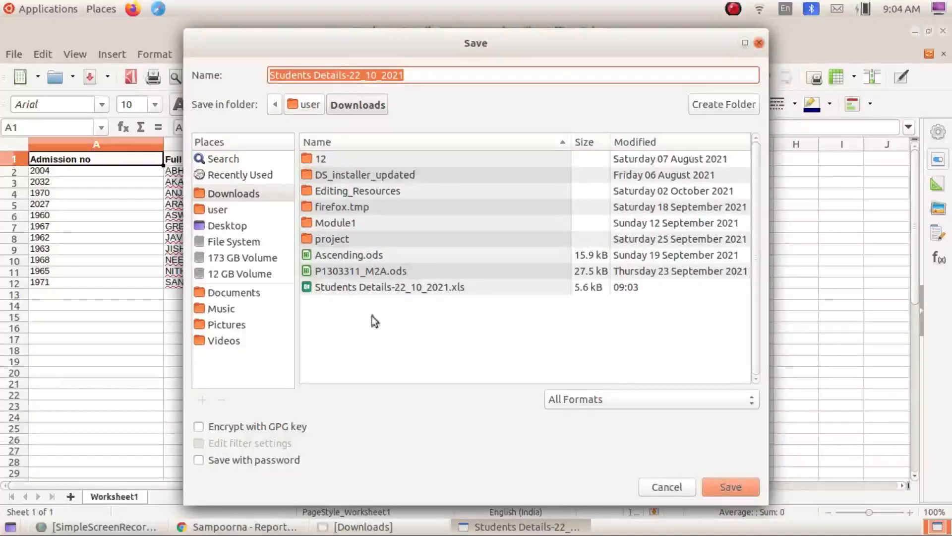
click(671, 403)
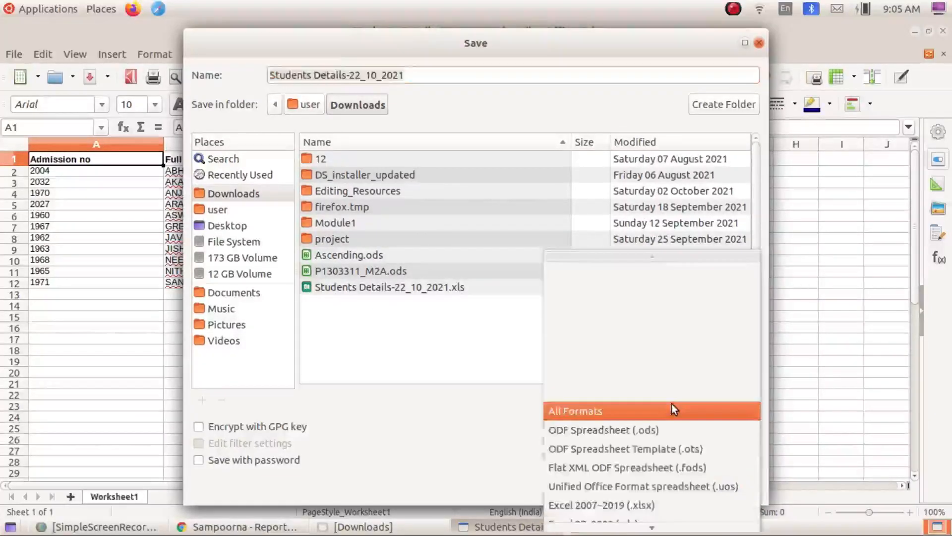
click(668, 430)
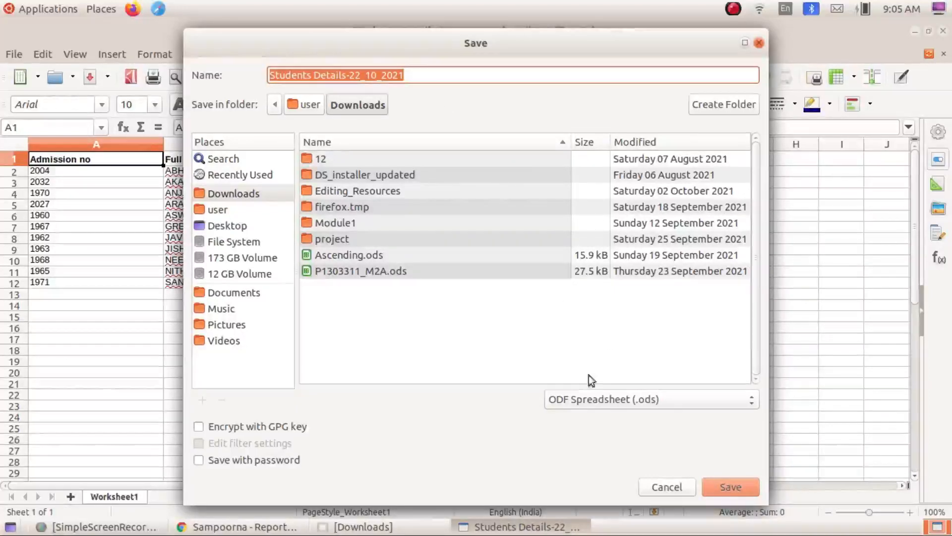
click(745, 492)
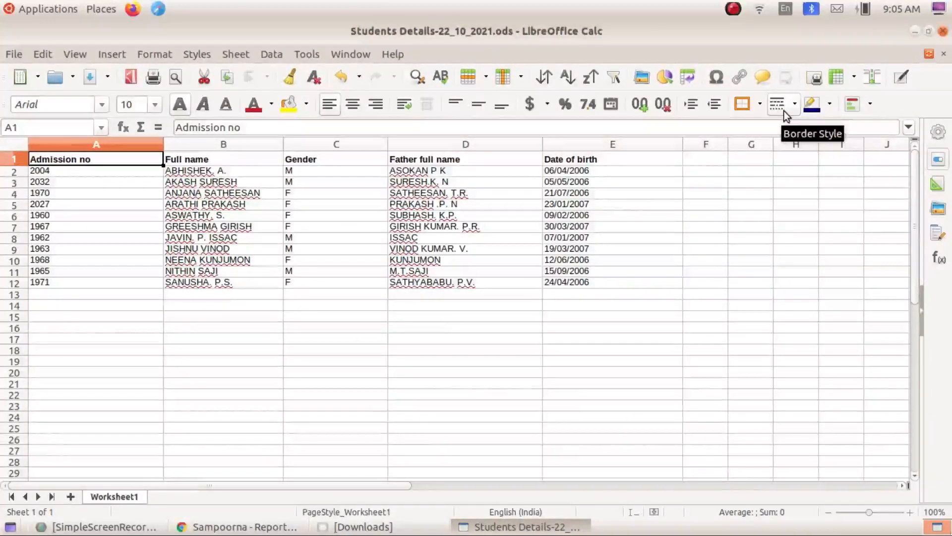
Step: Start LibreOffice Writer with a new blank text document
click(48, 8)
mouse_move(99, 179)
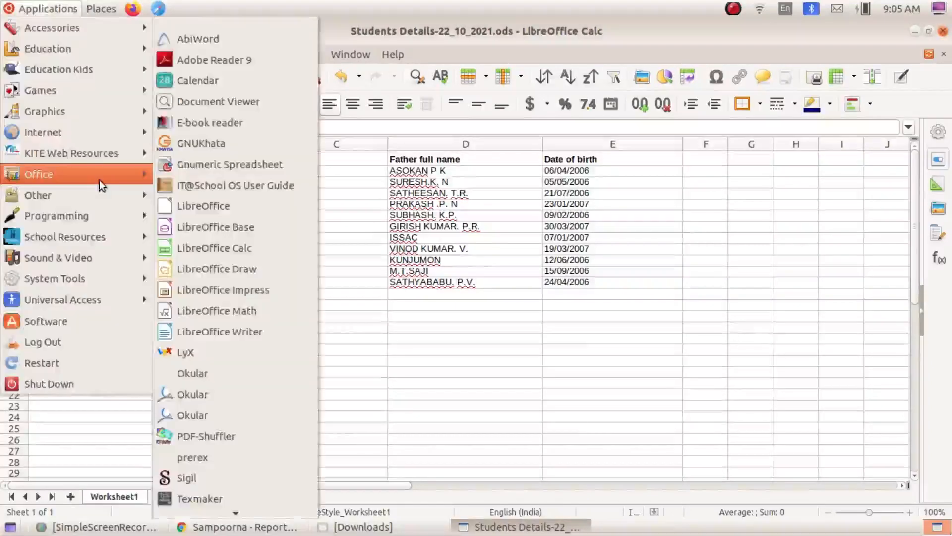
click(269, 333)
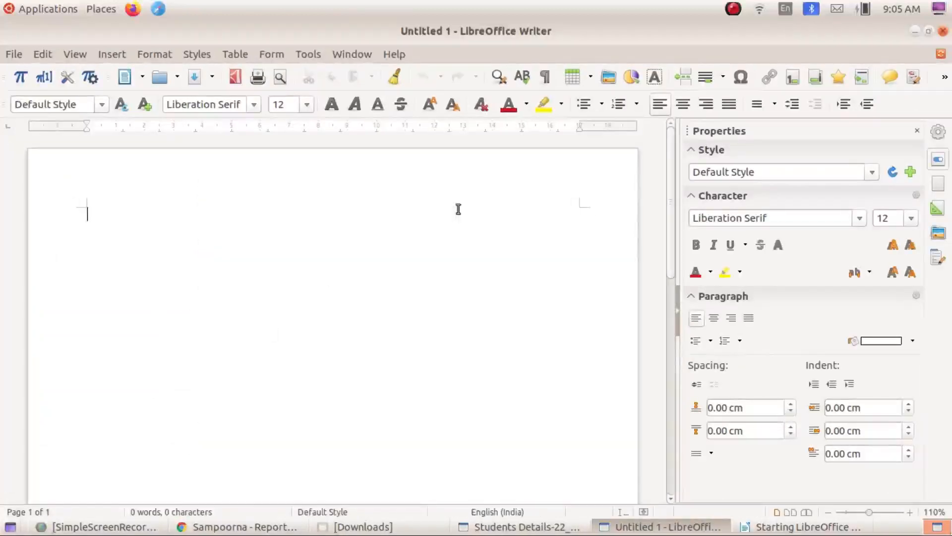
Step: Enter the centred heading PERSONAL DETAILS and start a new line below it
click(683, 105)
text(PERSO)
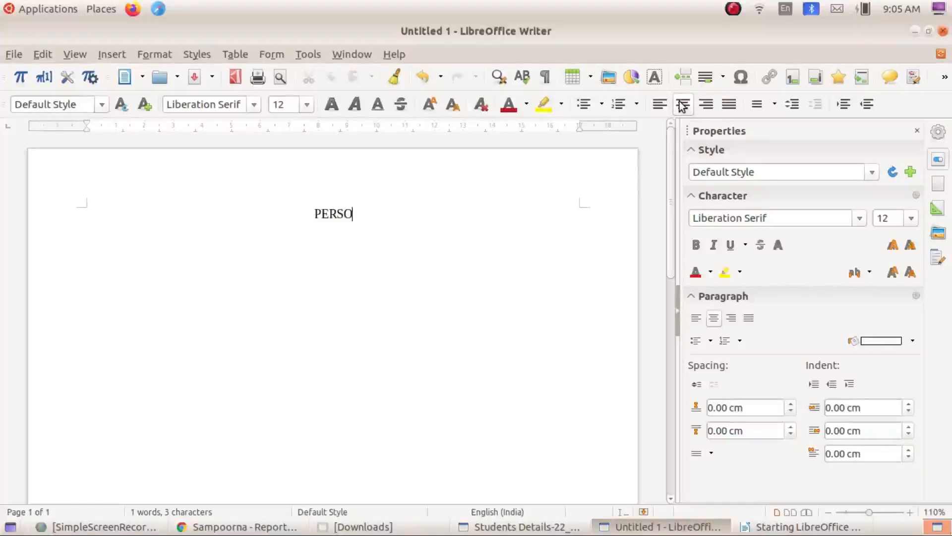
text(NA)
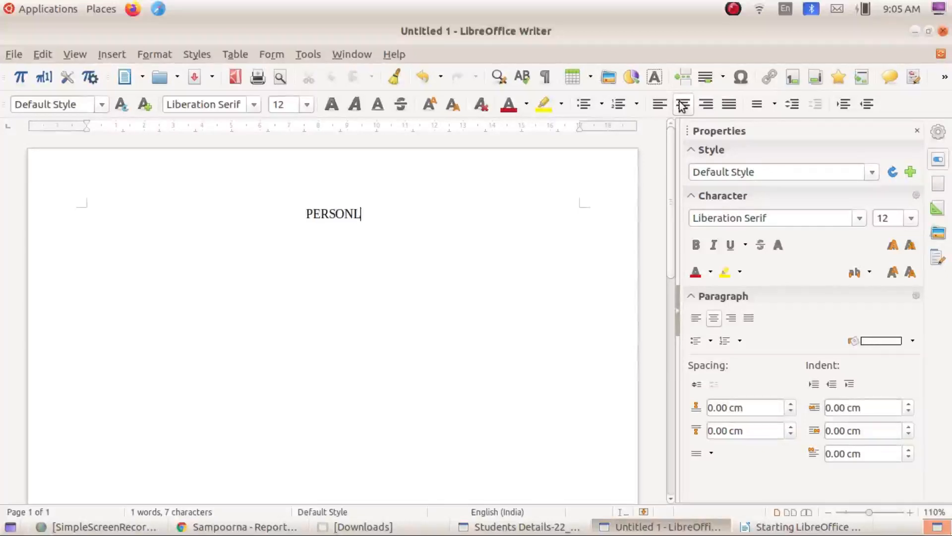
text(L )
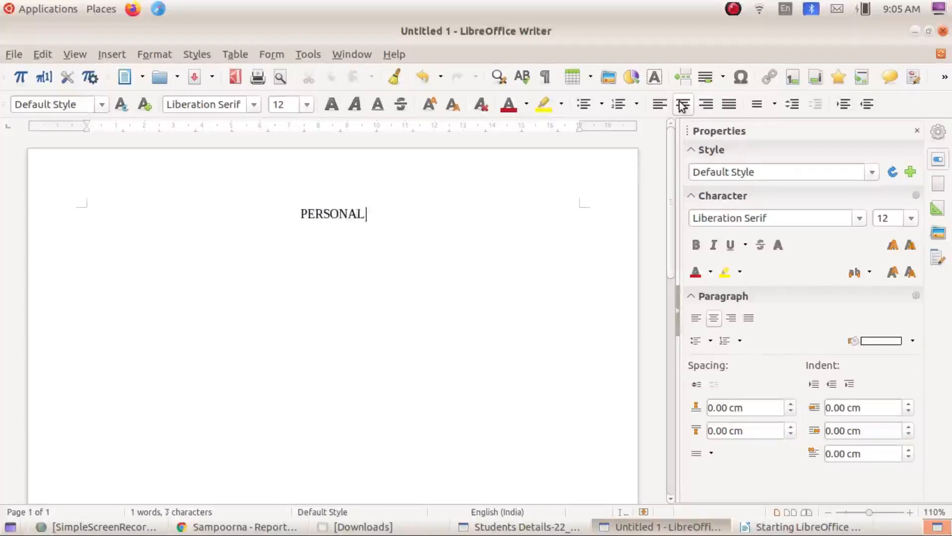
text(DETAILS)
key(Return)
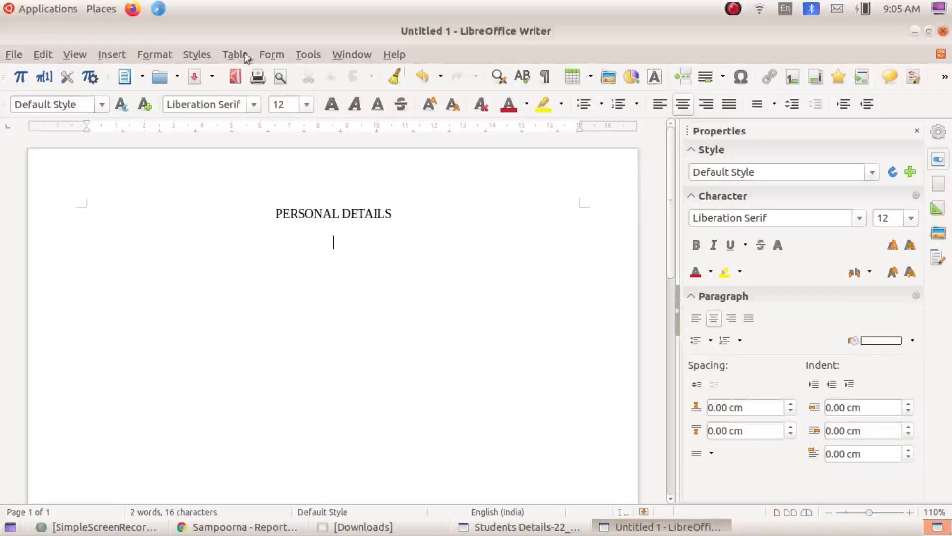
Step: Insert a table of two columns and seven rows below the heading and enter Name in its first cell
click(590, 77)
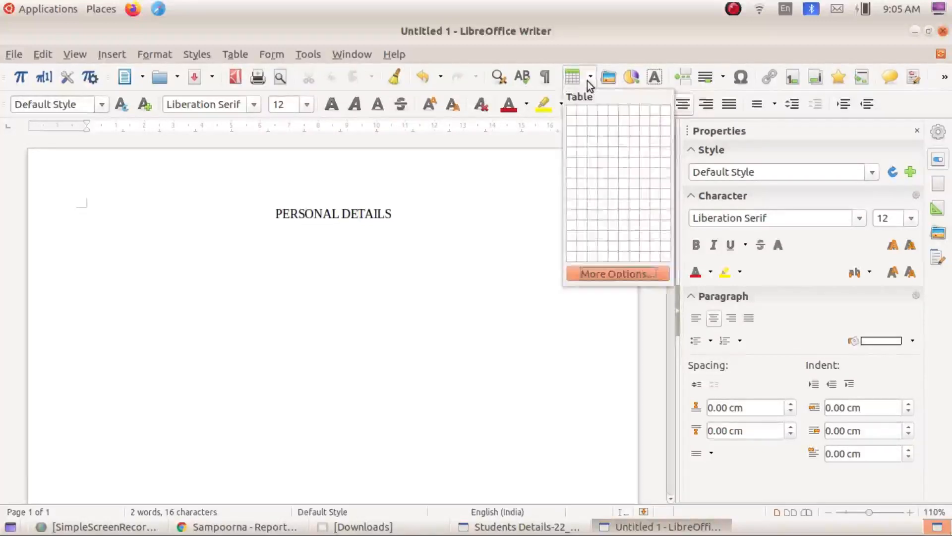
click(582, 172)
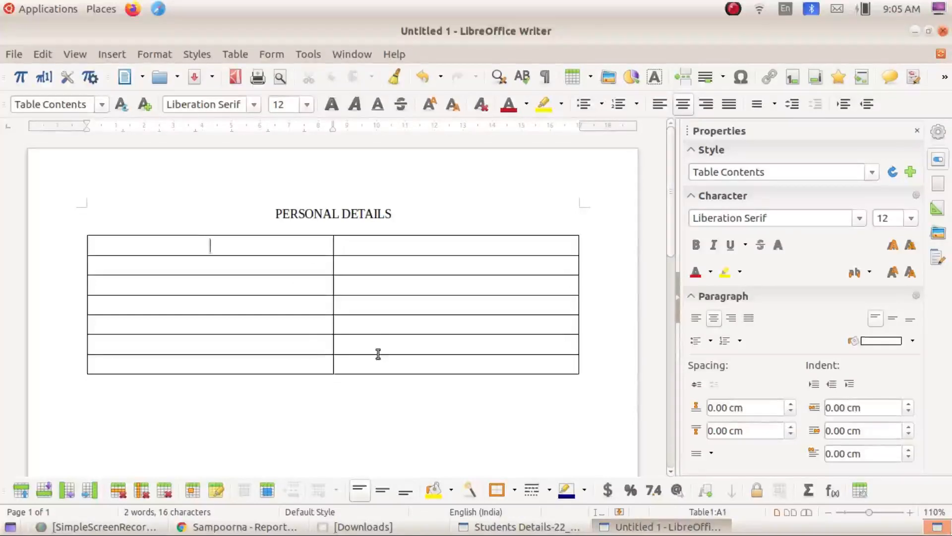
text(Name)
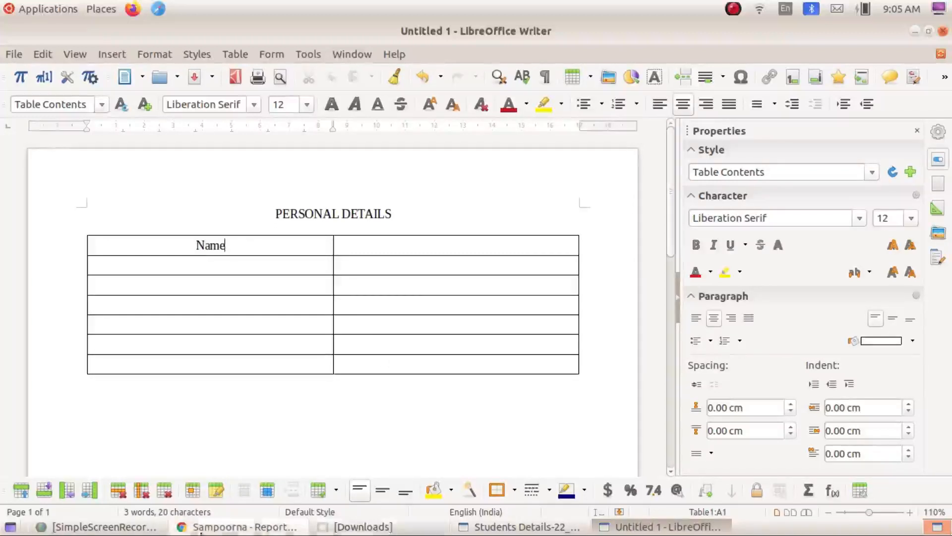
Step: Check the spreadsheet's column headings and label the table's first three rows Admission, Full Name and Father's Name, replacing the first cell's text
click(502, 530)
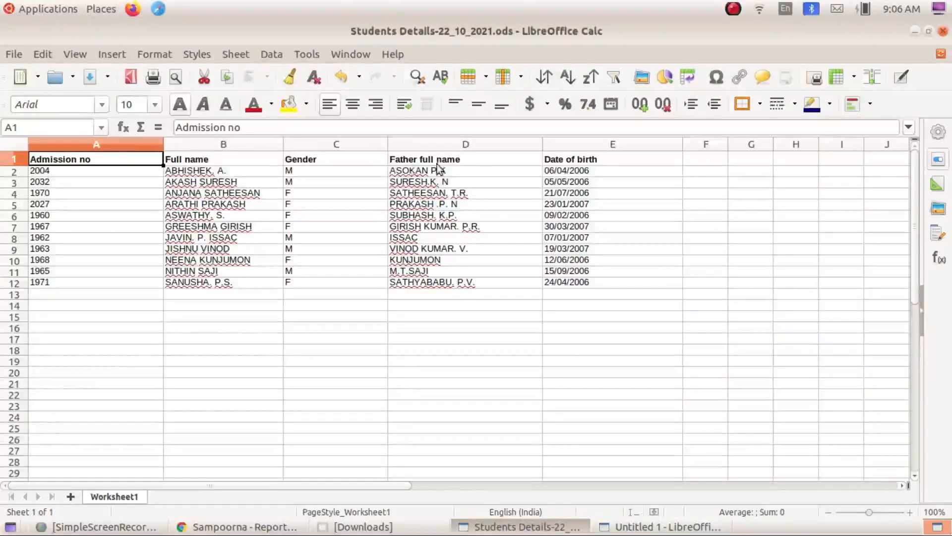
click(654, 527)
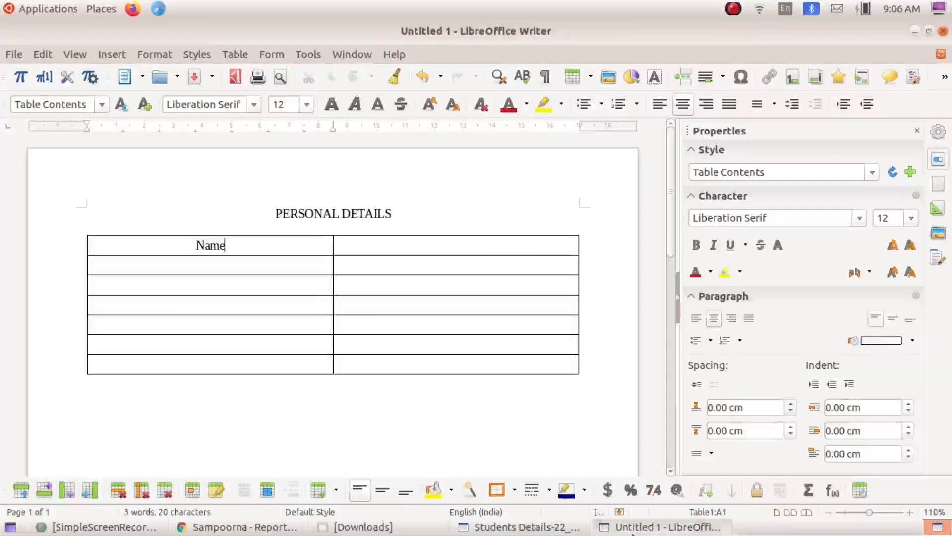
key(shift+Home)
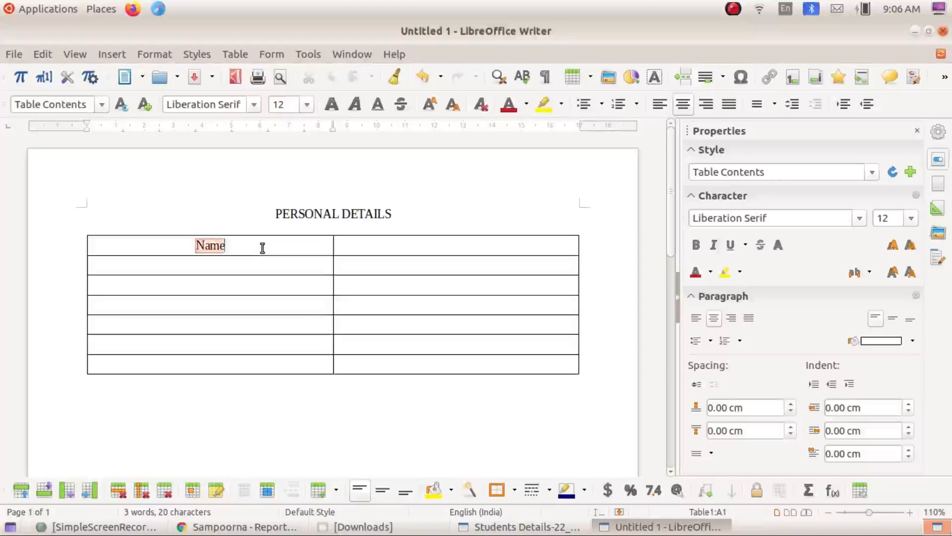
text(Admission)
click(236, 270)
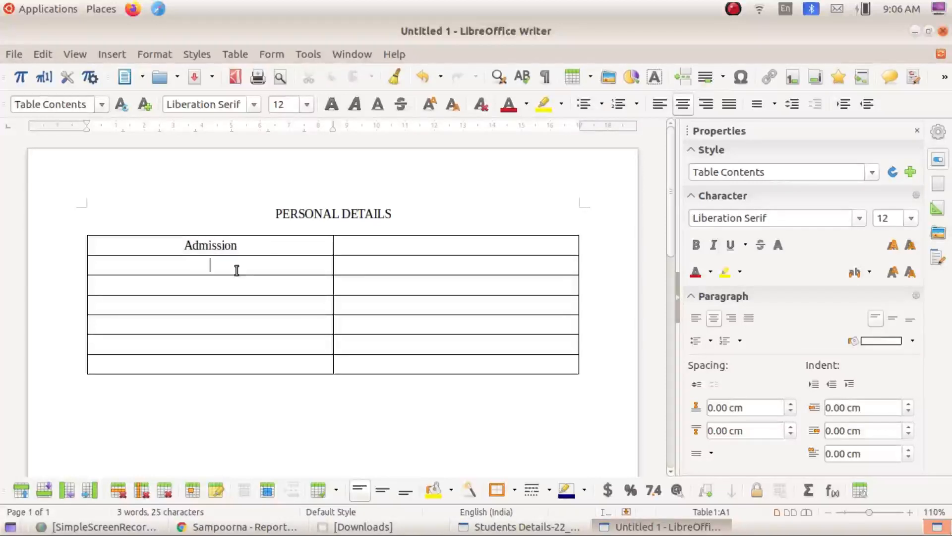
text(Full Name)
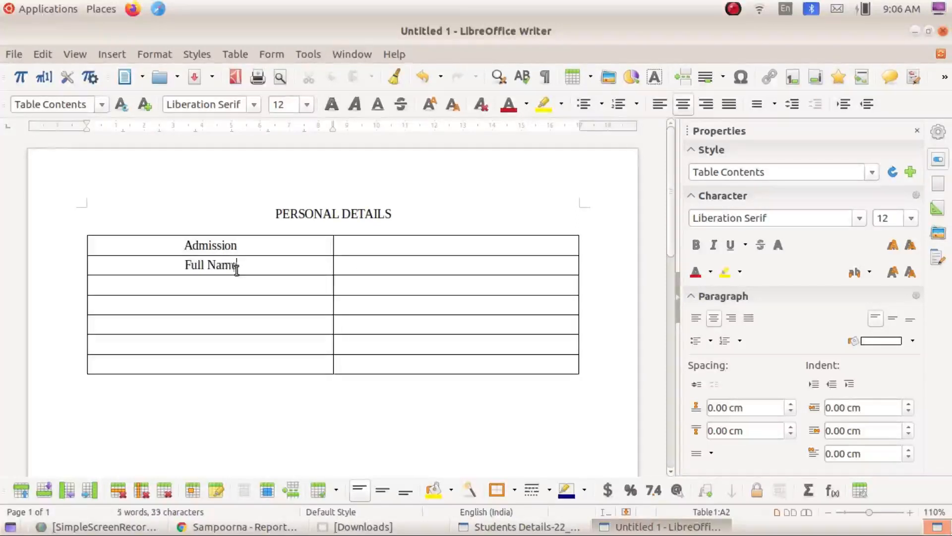
text(Father)
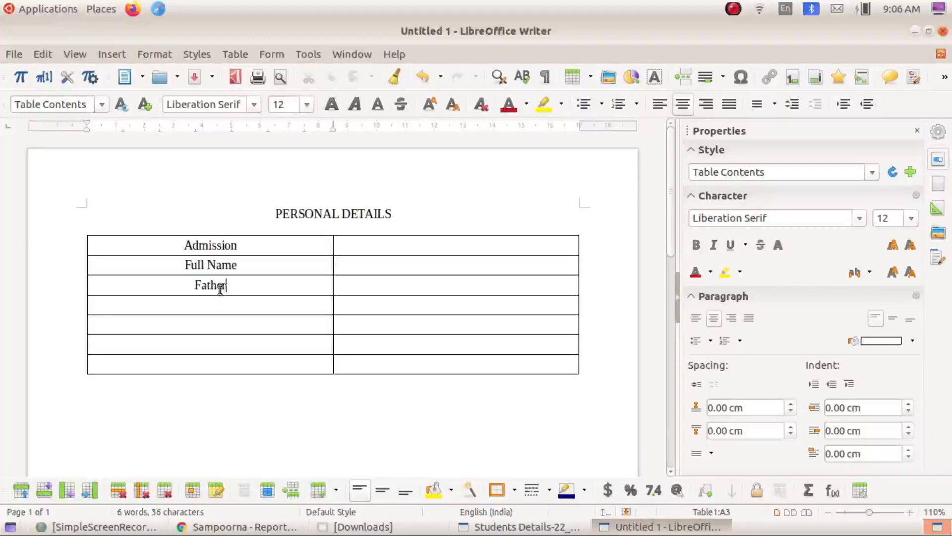
text('s Name)
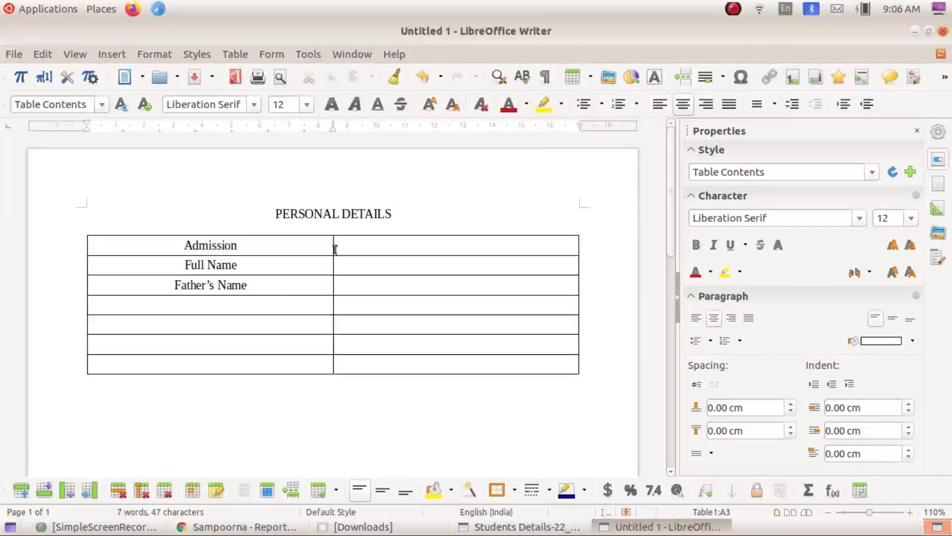
Step: Left-align both table columns and narrow the label column to about a quarter of the table's width
drag(204, 310, 210, 358)
click(660, 105)
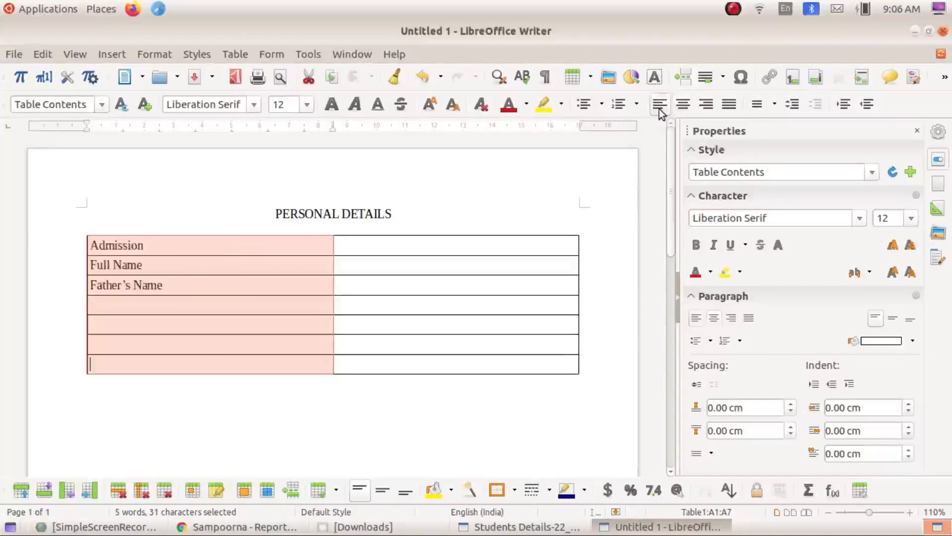
click(348, 287)
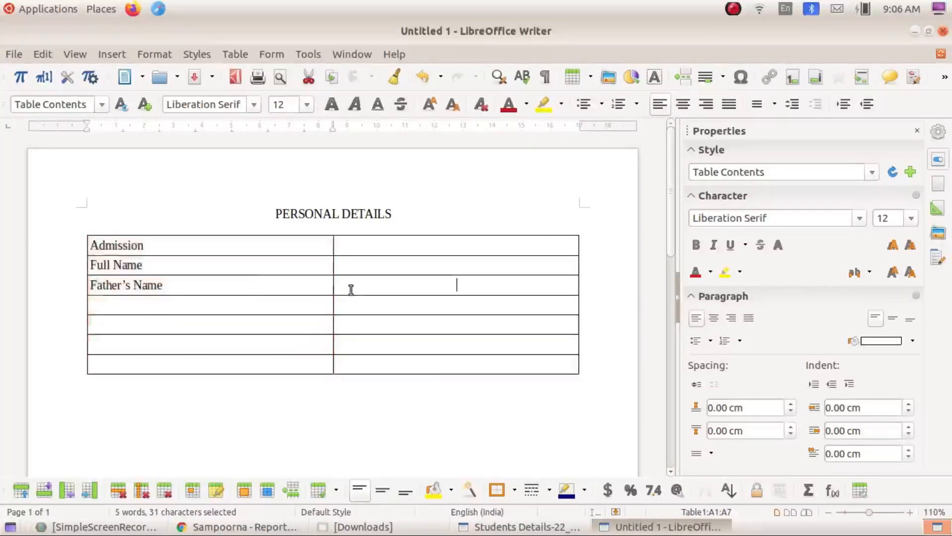
drag(332, 284, 212, 296)
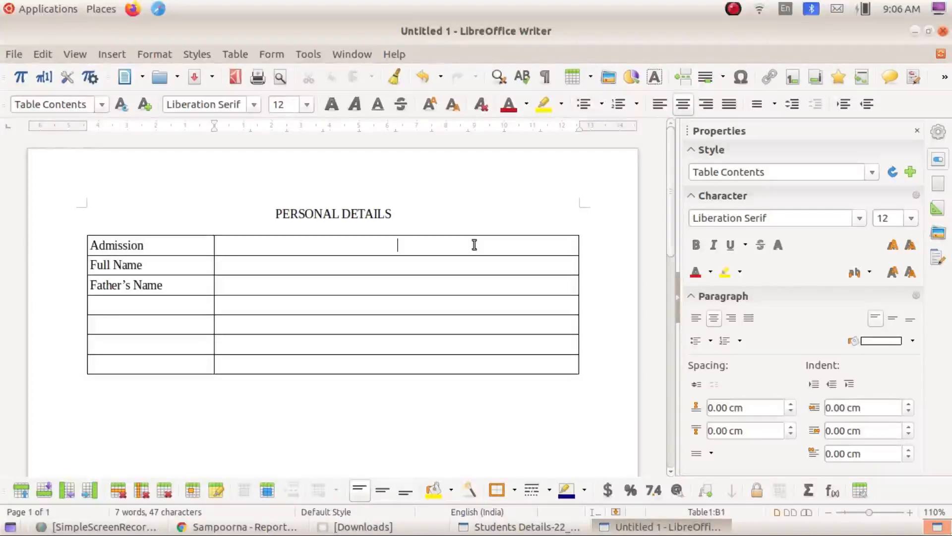
drag(474, 244, 449, 355)
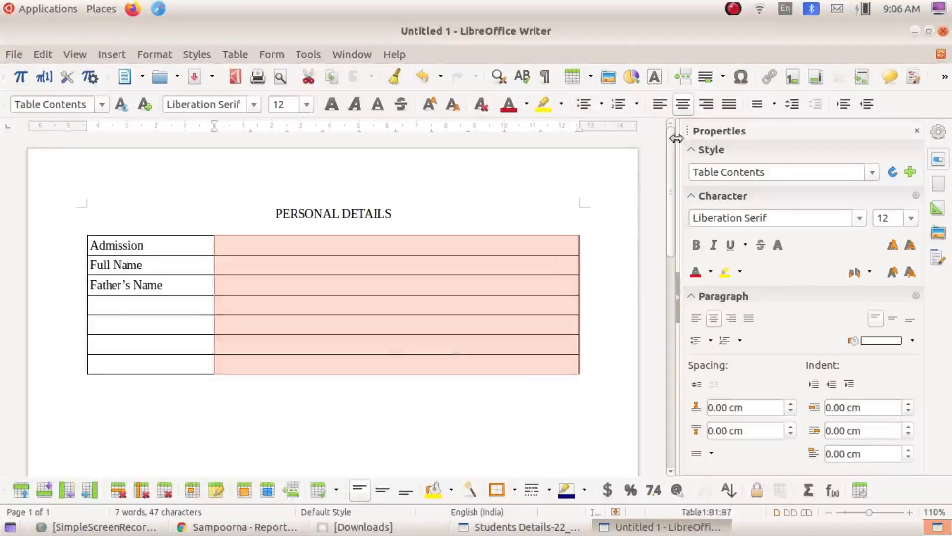
click(656, 107)
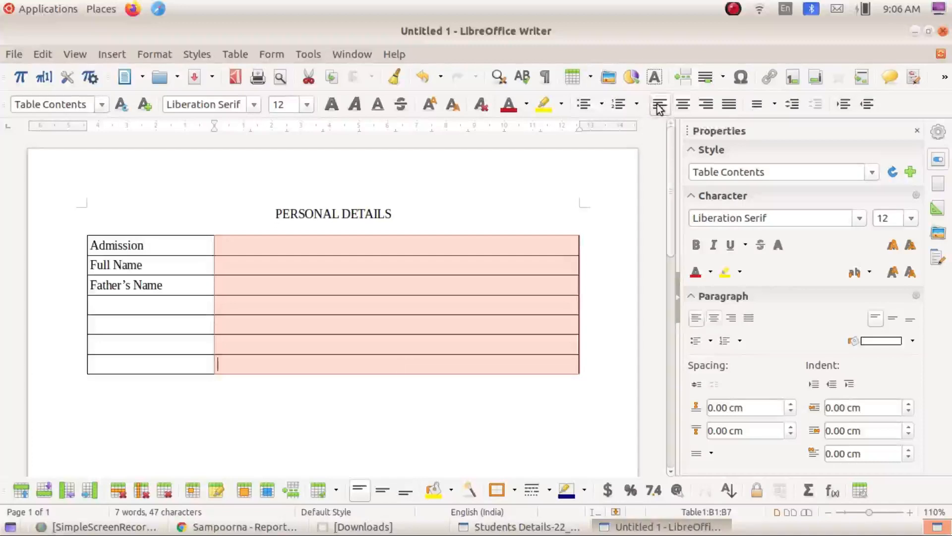
Step: Start inserting a database field in the cell beside Admission, choosing mail merge fields as the type
click(316, 248)
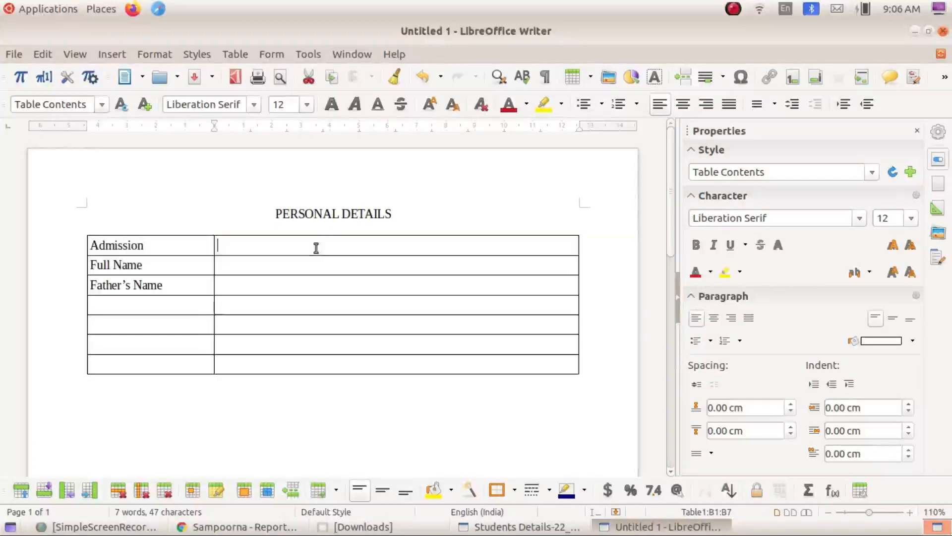
click(112, 54)
mouse_move(178, 471)
mouse_move(180, 454)
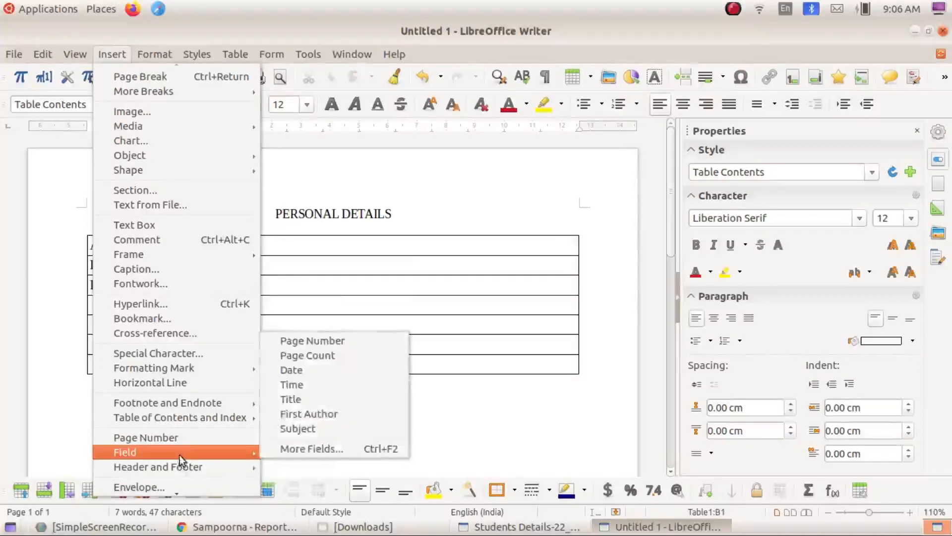
click(306, 449)
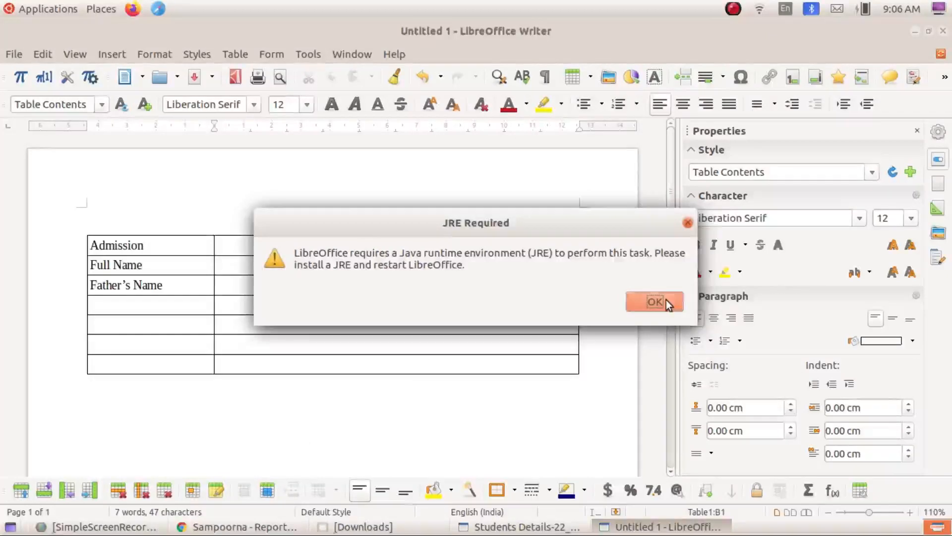
click(665, 299)
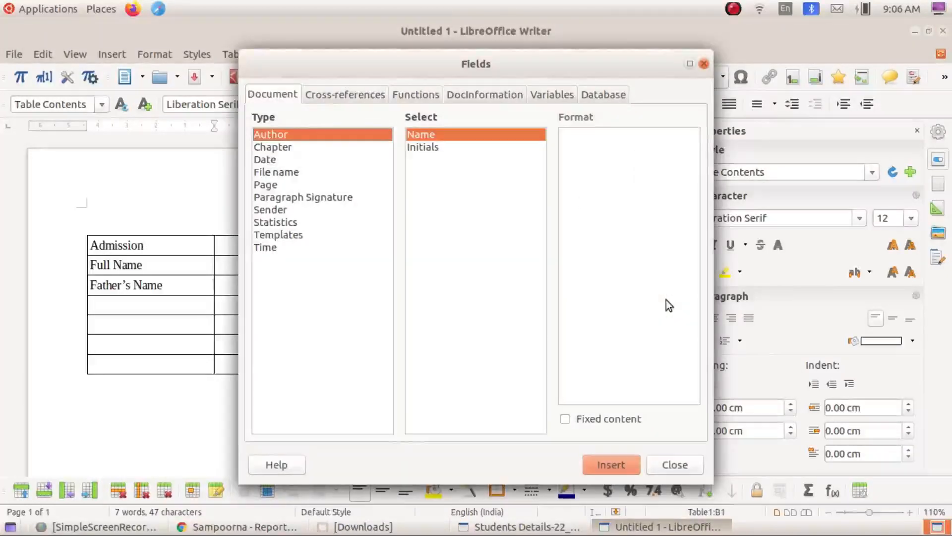
click(605, 99)
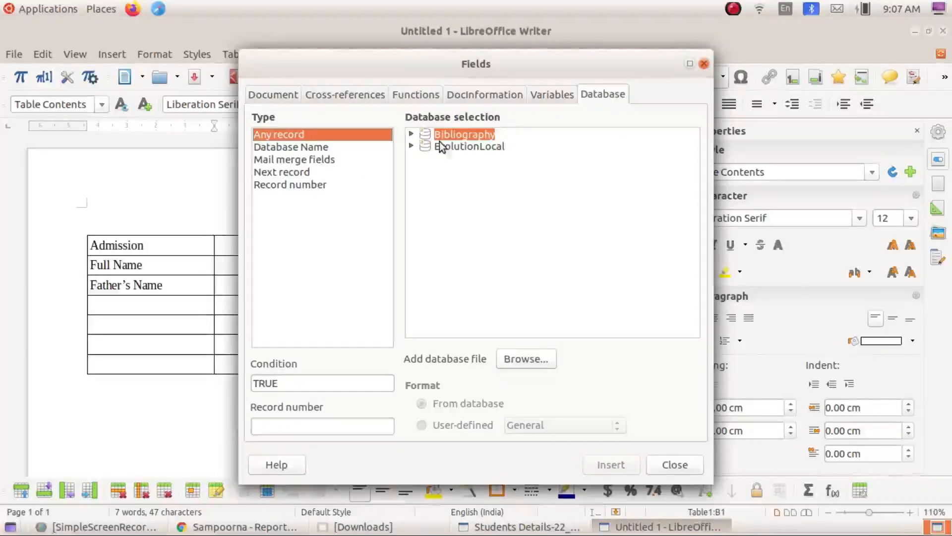
click(302, 160)
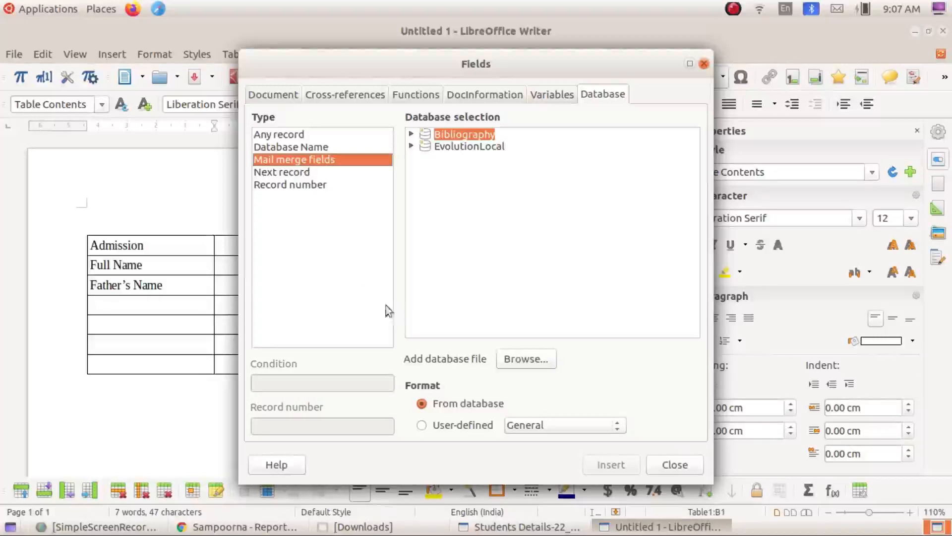
Step: Add Students Details-22_10_2021.ods from the Downloads folder as the database file for the mail merge fields
click(535, 362)
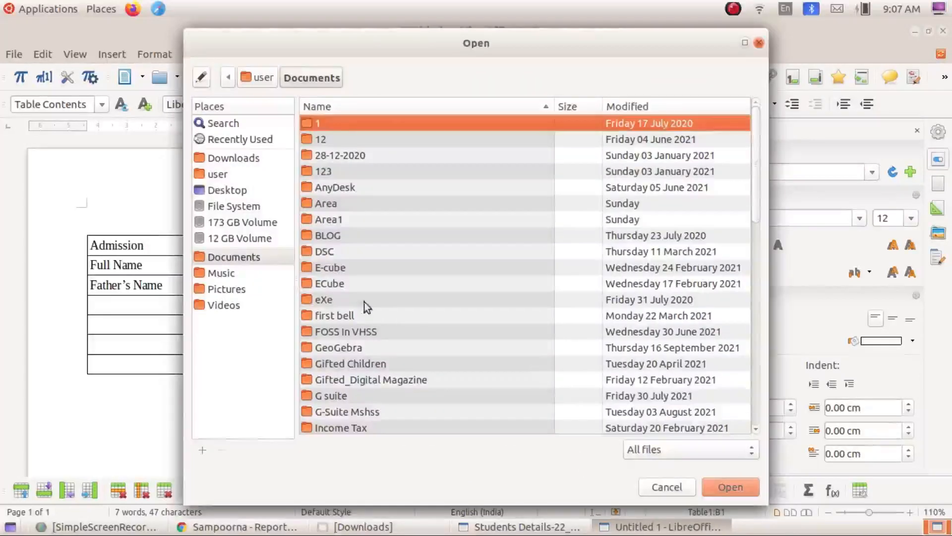
click(254, 160)
scroll(436, 359, down, 2)
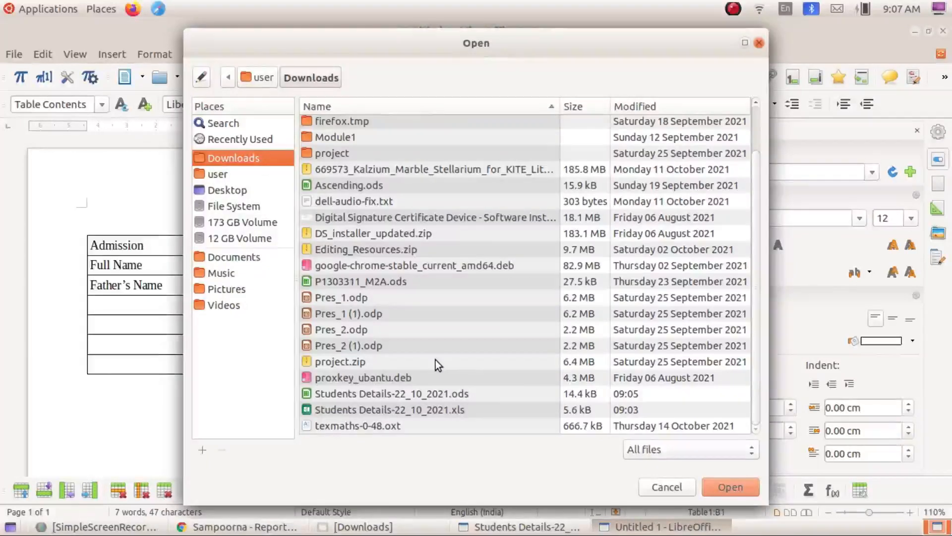
click(450, 398)
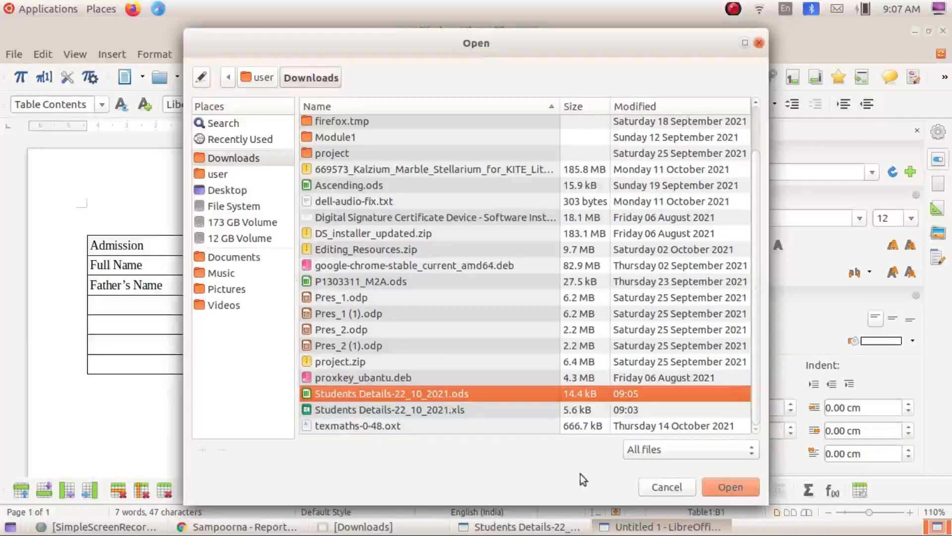
click(731, 487)
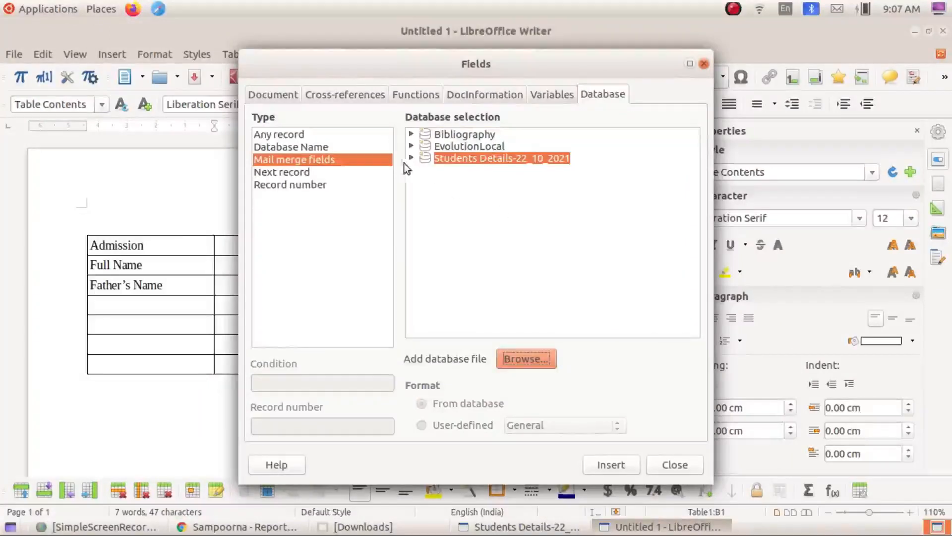
Step: Expand the student database down to Worksheet1's fields and insert the Admission no field in the cell beside Admission
click(411, 158)
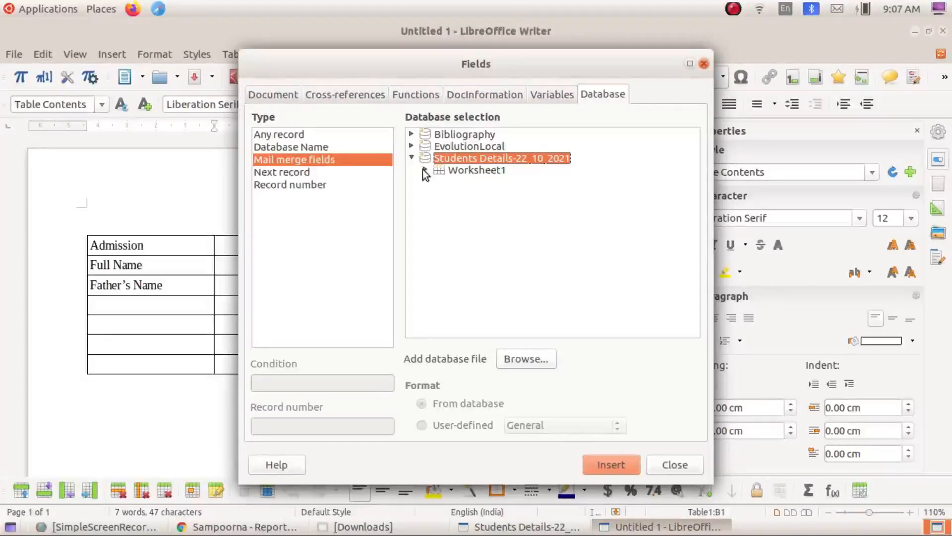
click(422, 171)
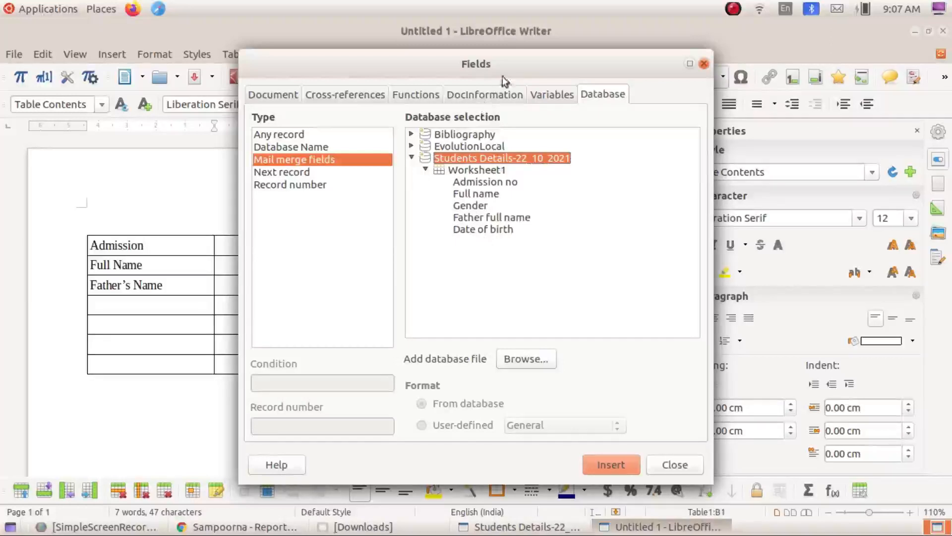
drag(521, 67, 762, 70)
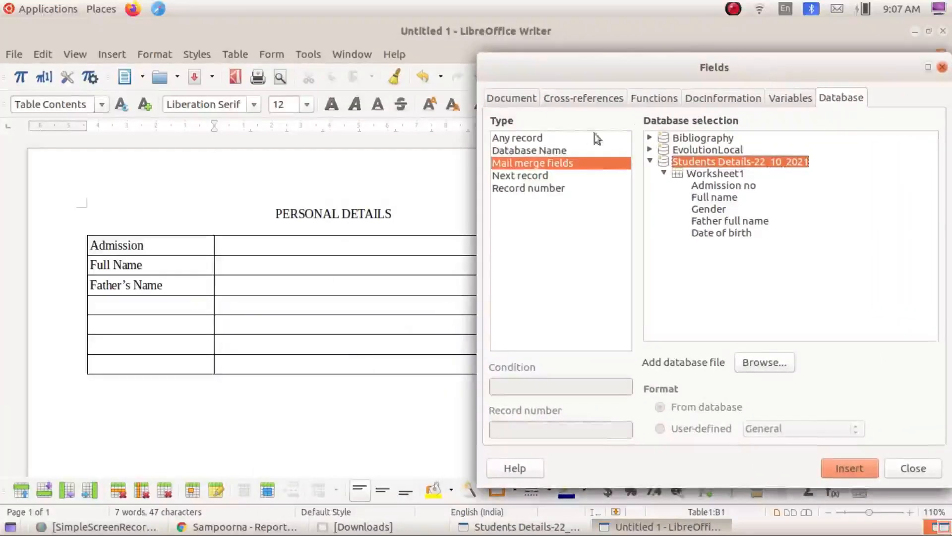
click(358, 247)
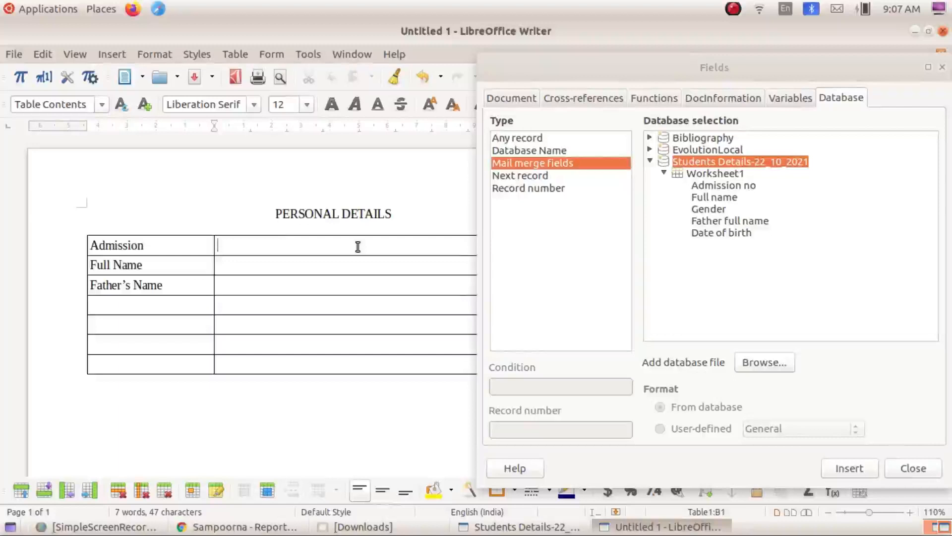
click(740, 186)
double_click(740, 186)
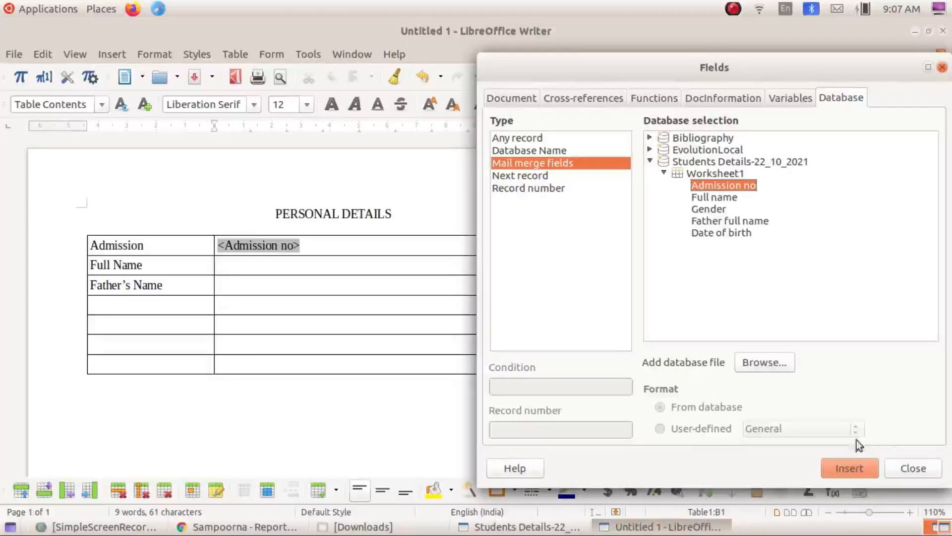
Step: Insert the Full name and Father full name fields beside the Full Name and Father's Name labels
click(346, 264)
double_click(728, 197)
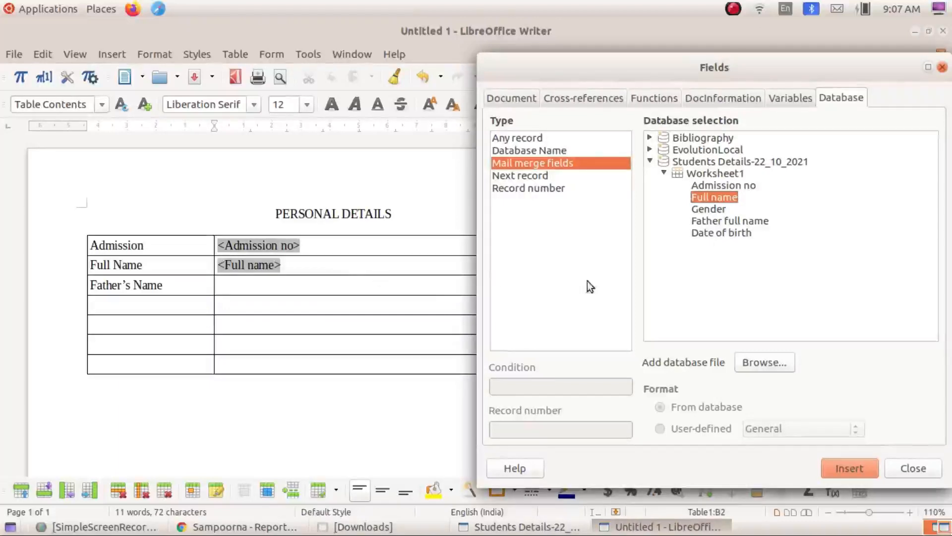
click(353, 289)
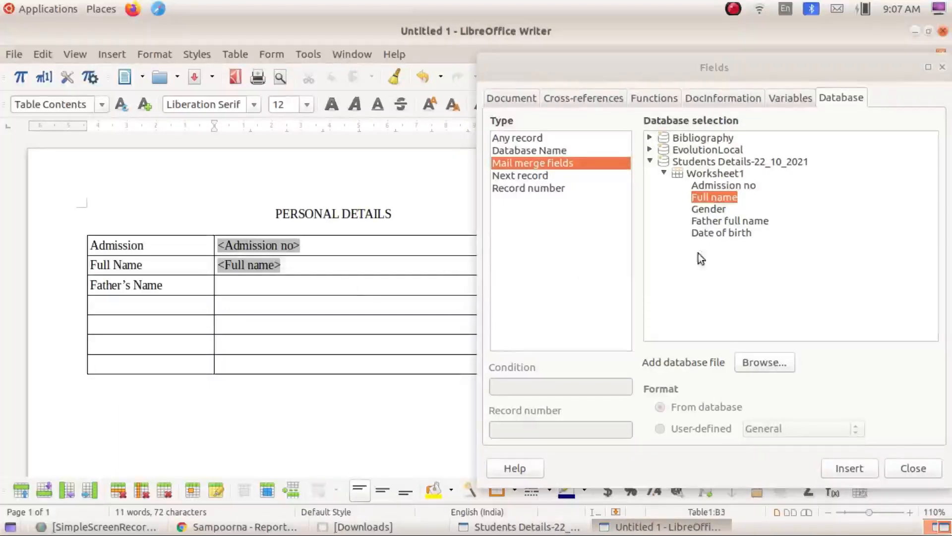
double_click(751, 224)
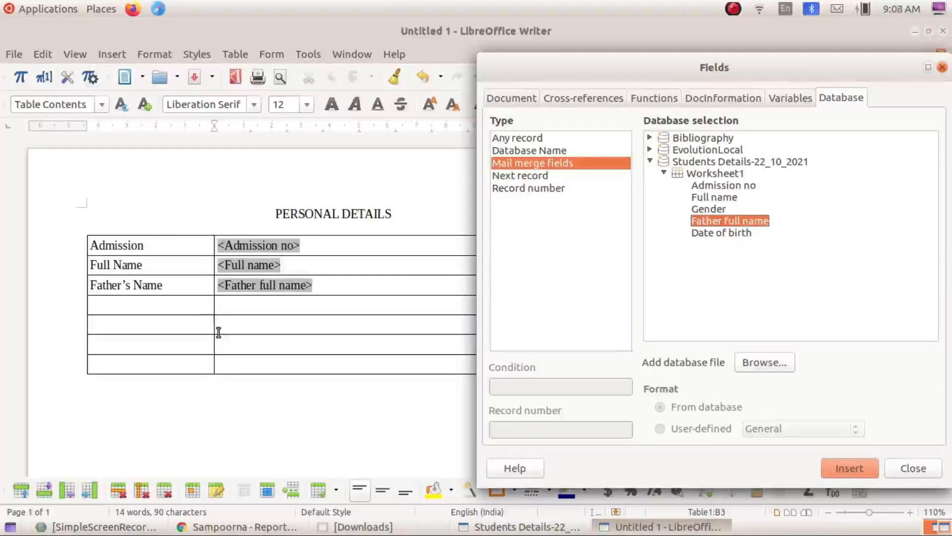
Step: Label the fourth row Date of Birth, insert the Date of birth field beside it and finish inserting fields
click(190, 305)
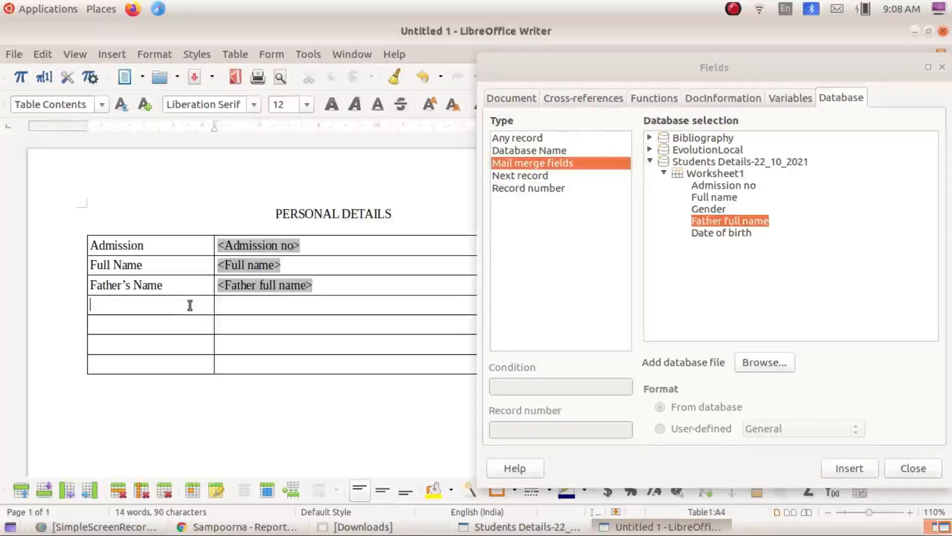
text(Date o)
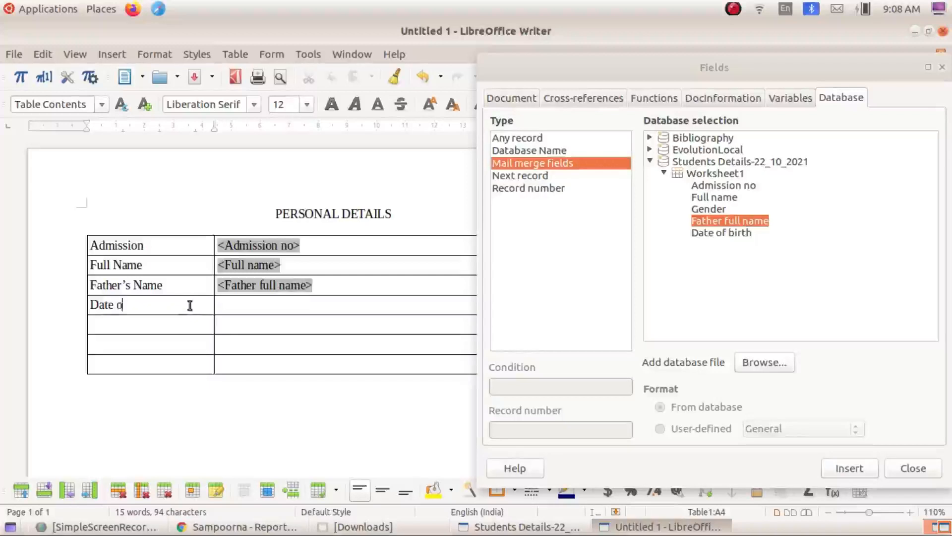
text(f Birth)
click(240, 305)
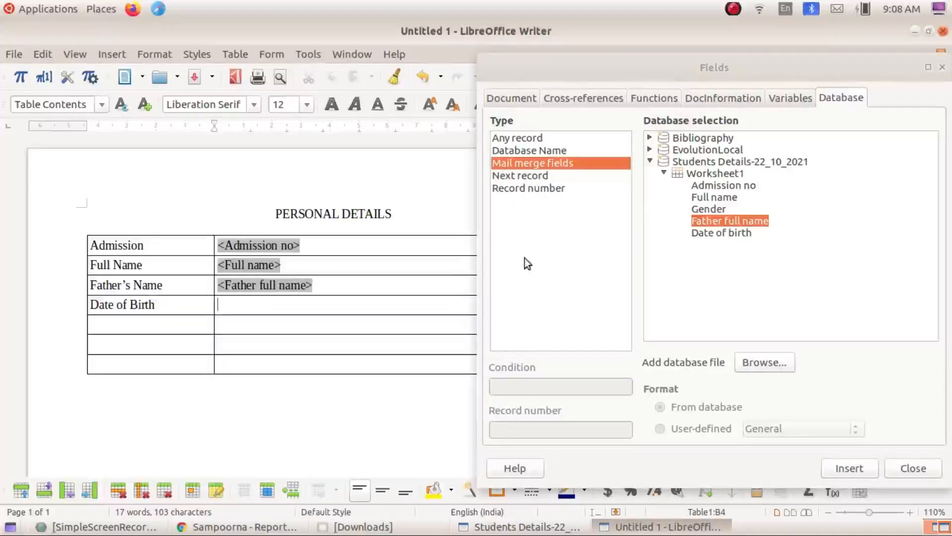
double_click(707, 231)
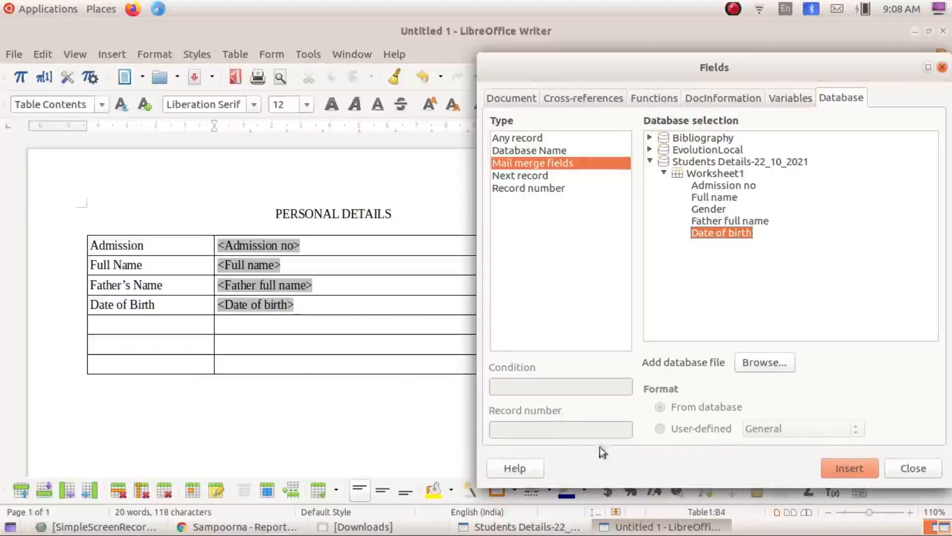
click(914, 469)
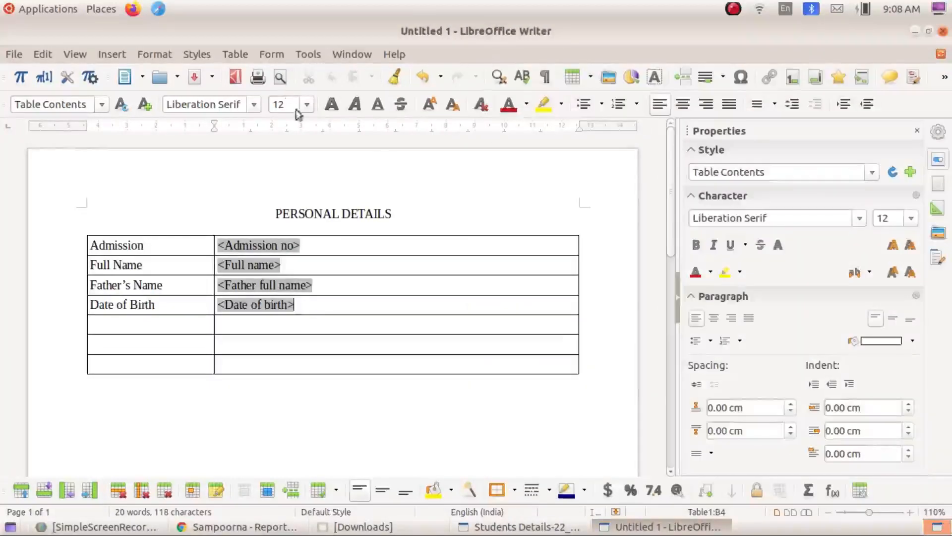
Step: Print the document as a form letter for all records, outputting to file and saving as individual documents
click(14, 53)
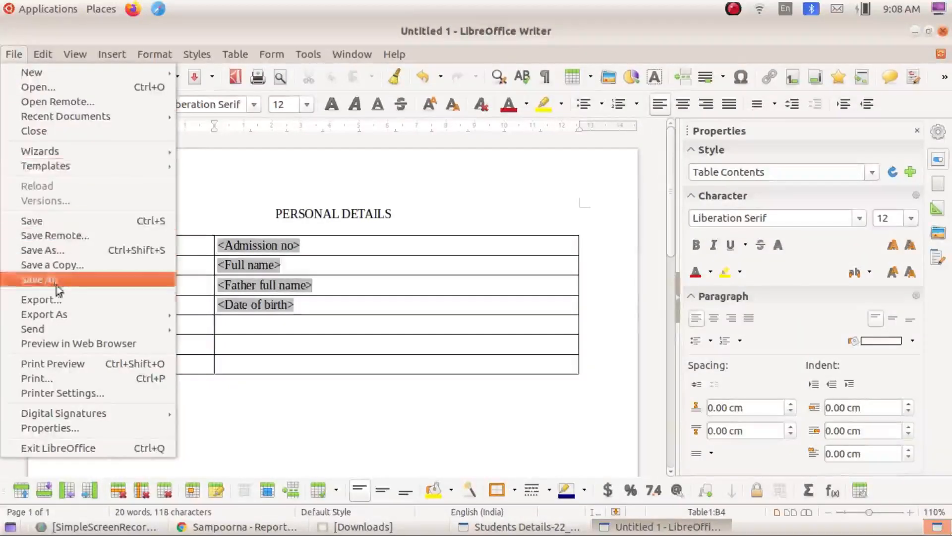
mouse_move(62, 313)
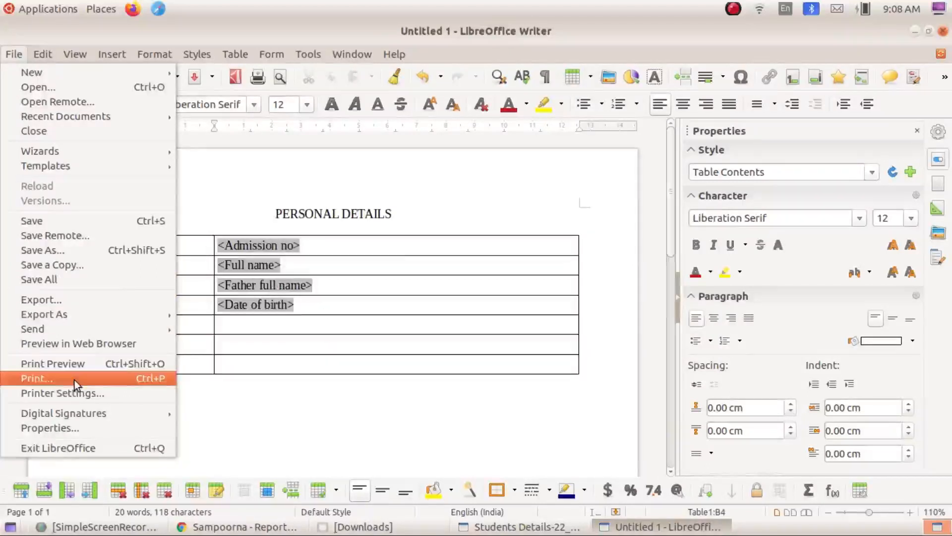
click(74, 378)
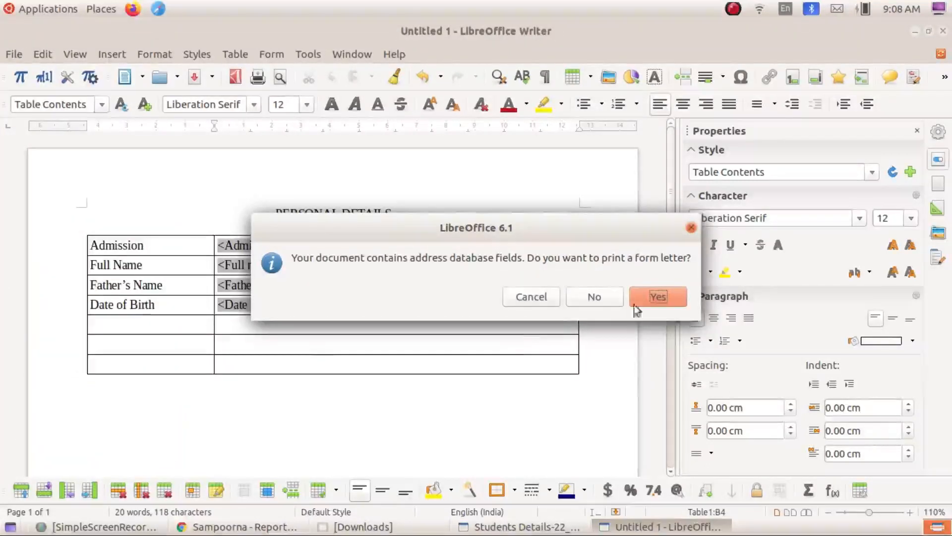
click(670, 296)
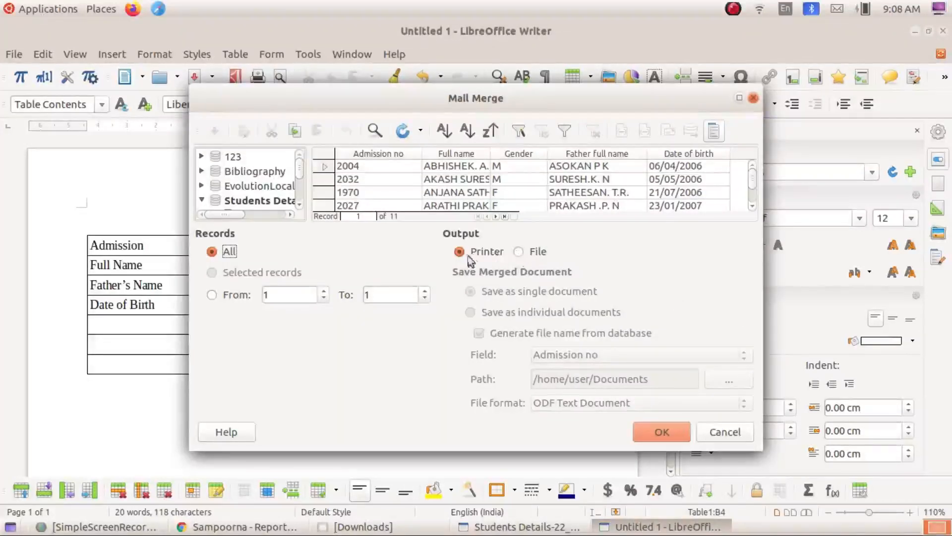
click(518, 252)
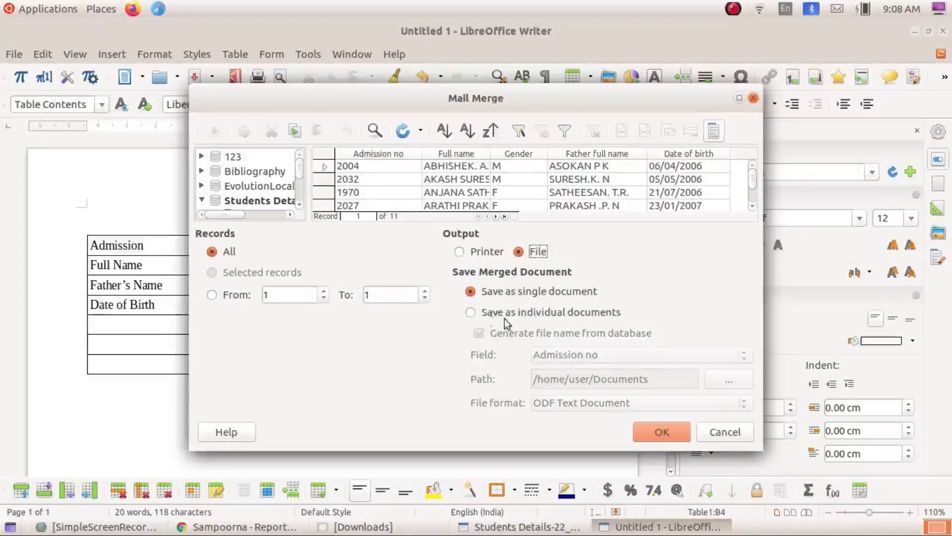
click(474, 313)
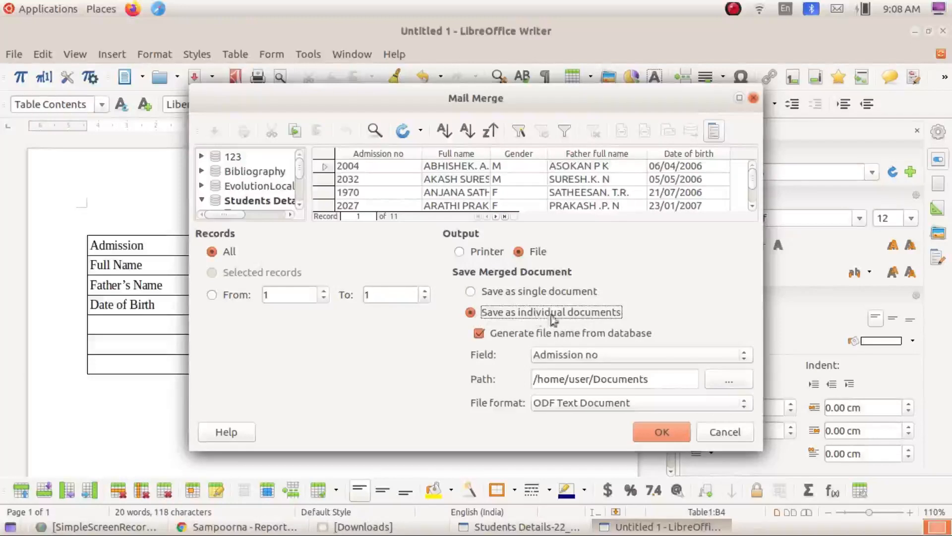
Step: Set the save path for the merged documents to the SSLC 2021 folder inside Documents
click(721, 382)
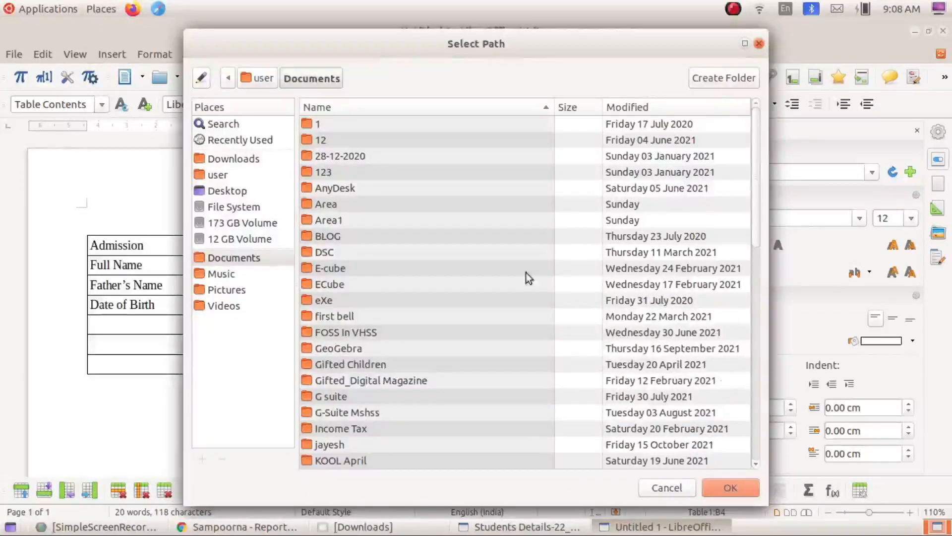
click(731, 74)
text(ssl)
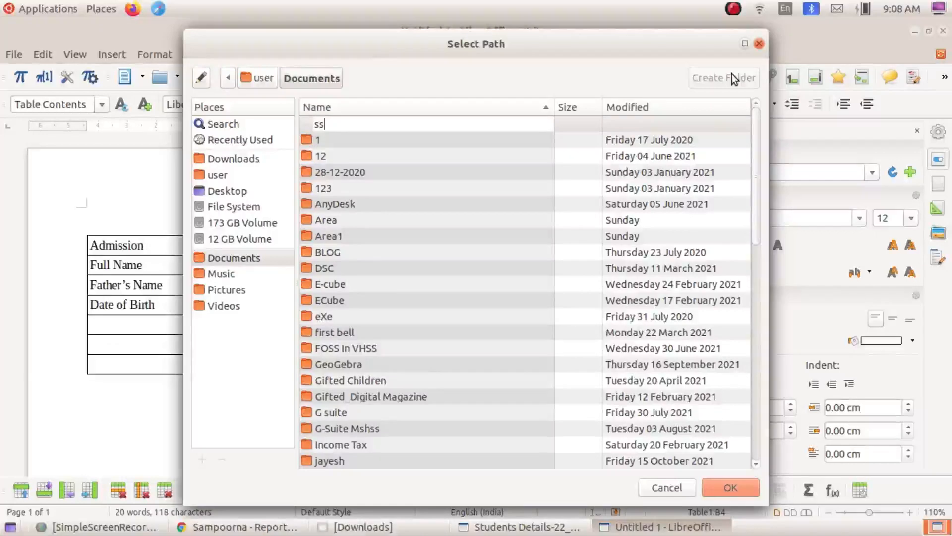
text(c2021)
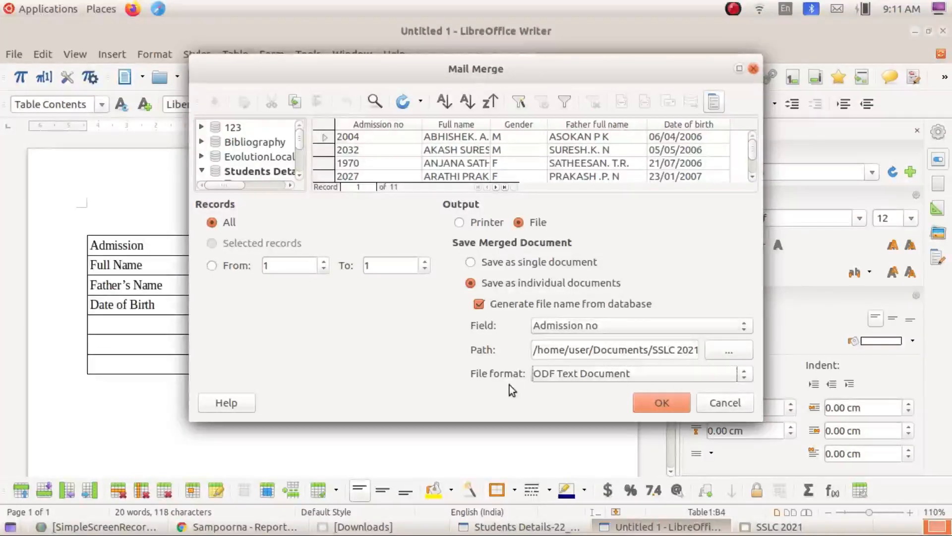
Step: Set the merged documents' file format to PDF - Portable Document Format and run the mail merge
click(612, 376)
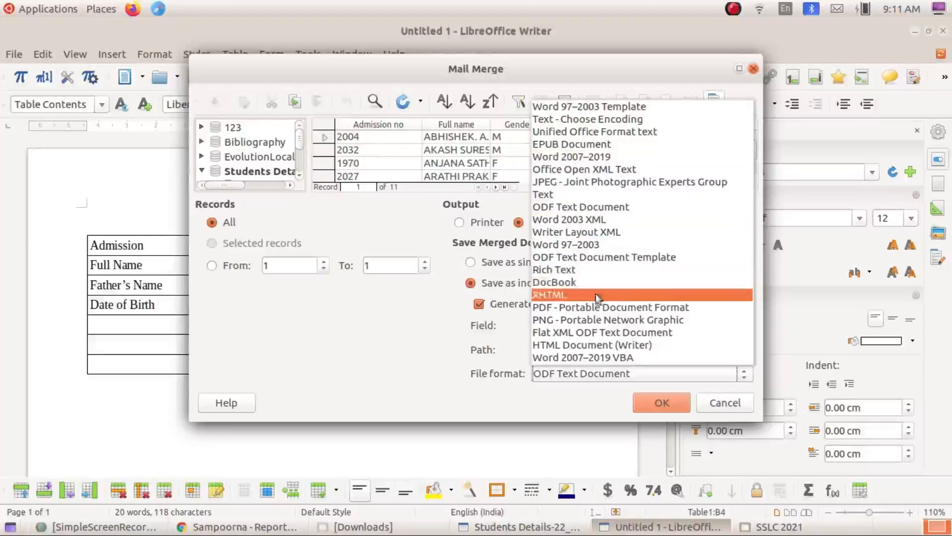
click(596, 311)
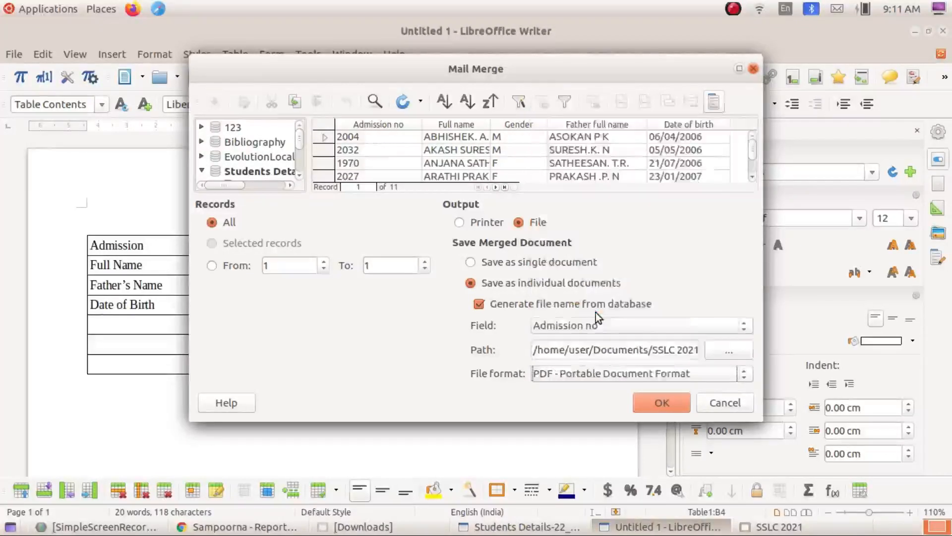
click(662, 402)
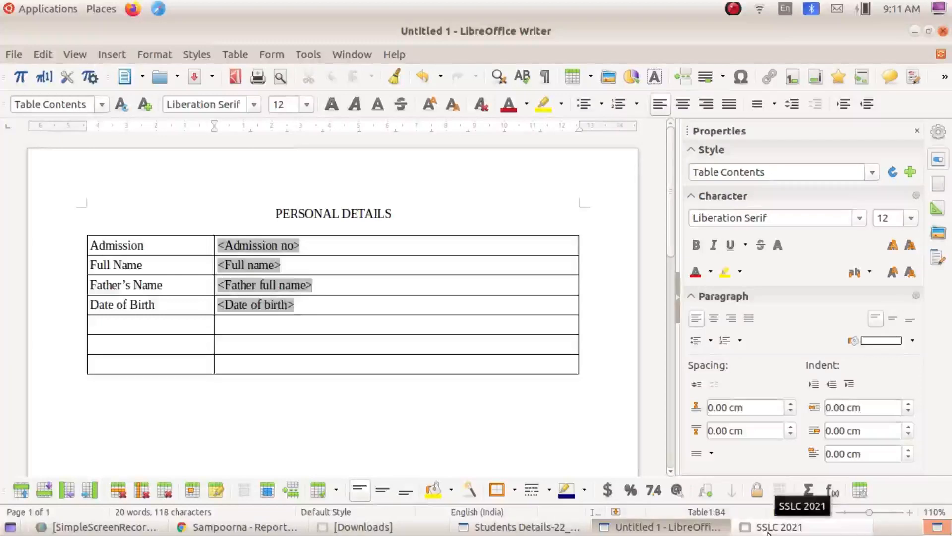
Step: Switch to the file manager, open the SSLC 2021 folder in Documents and select the first merged PDF
click(106, 13)
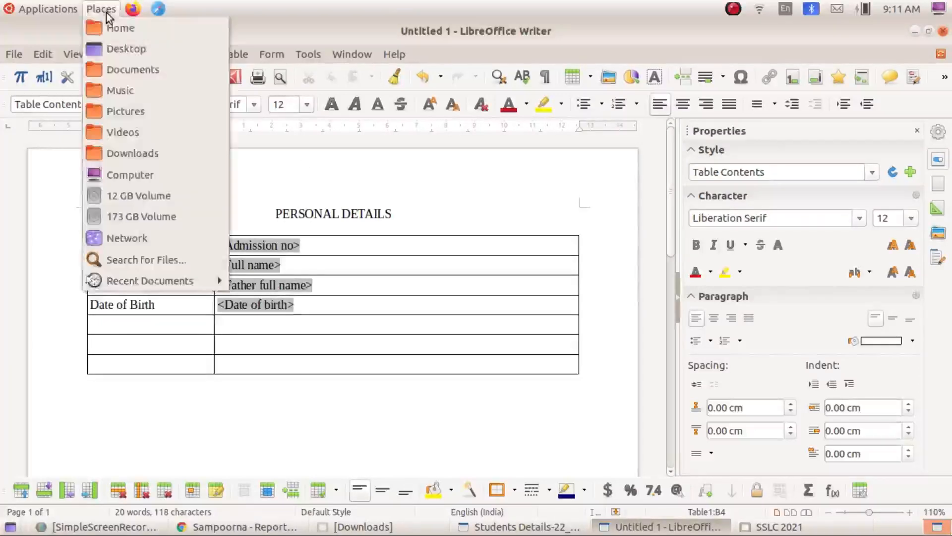
click(149, 68)
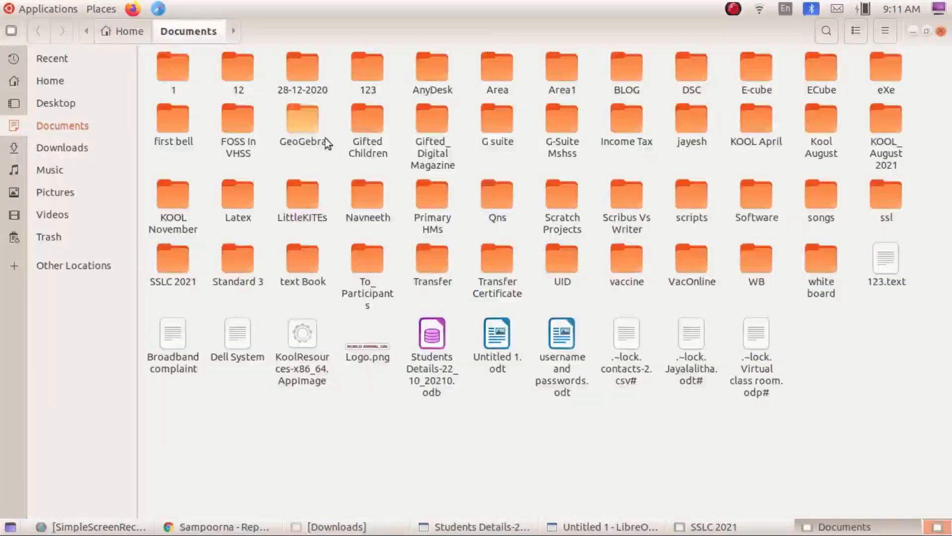
double_click(174, 263)
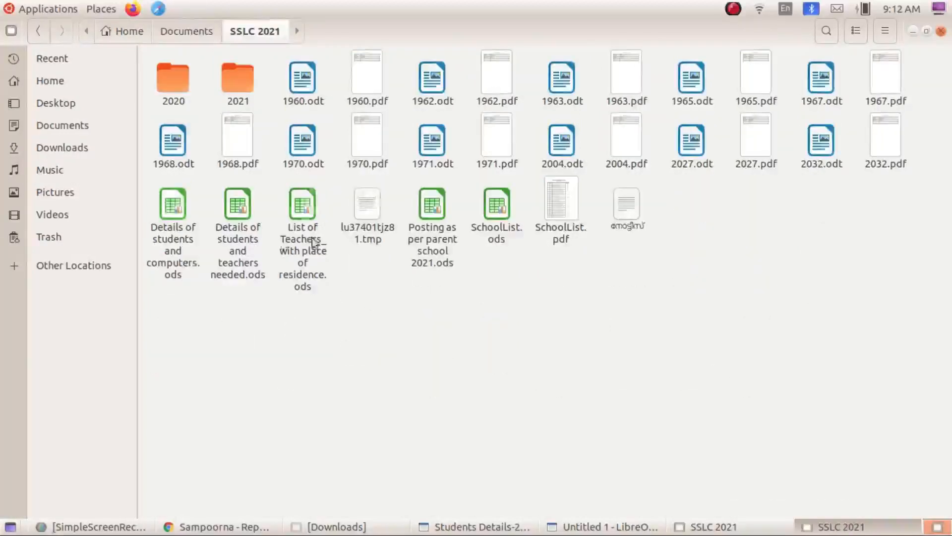
click(364, 86)
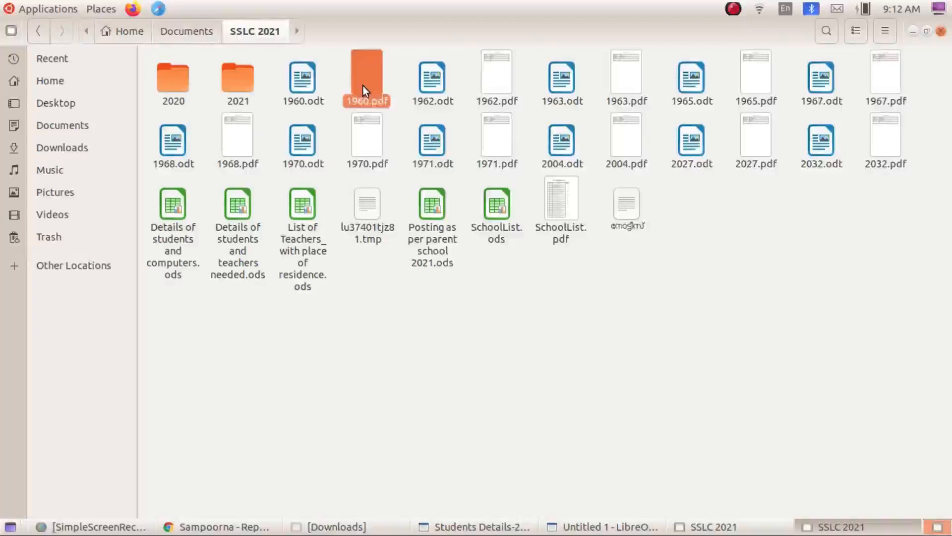